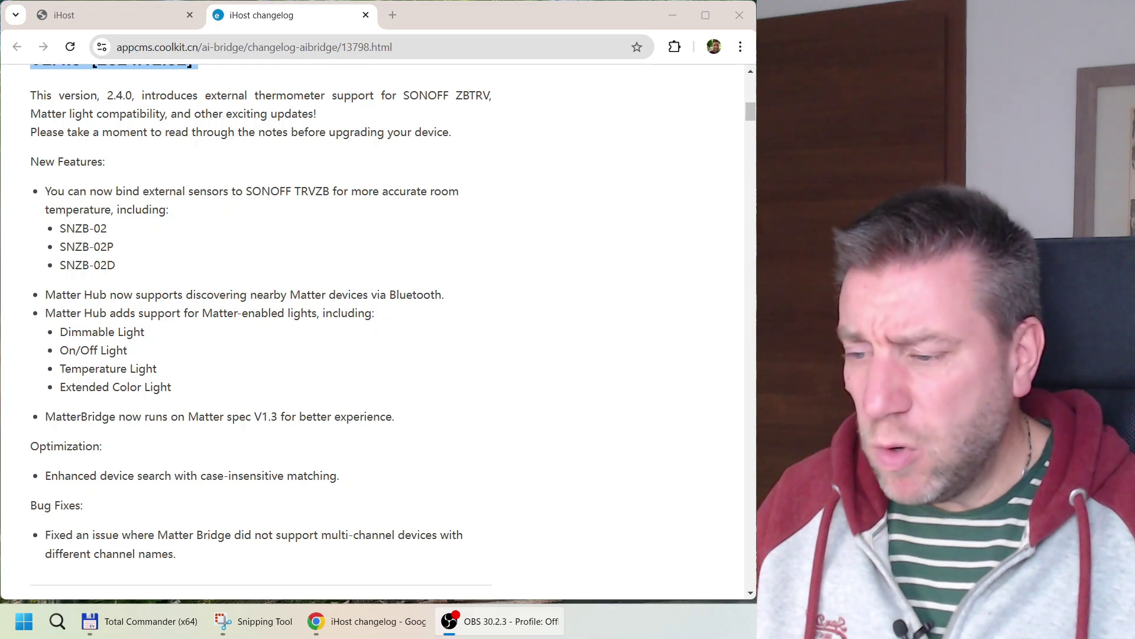
# Switch to the iHost Settings page showing eWeLink CUBE version 2.4.1.
pyautogui.click(131, 13)
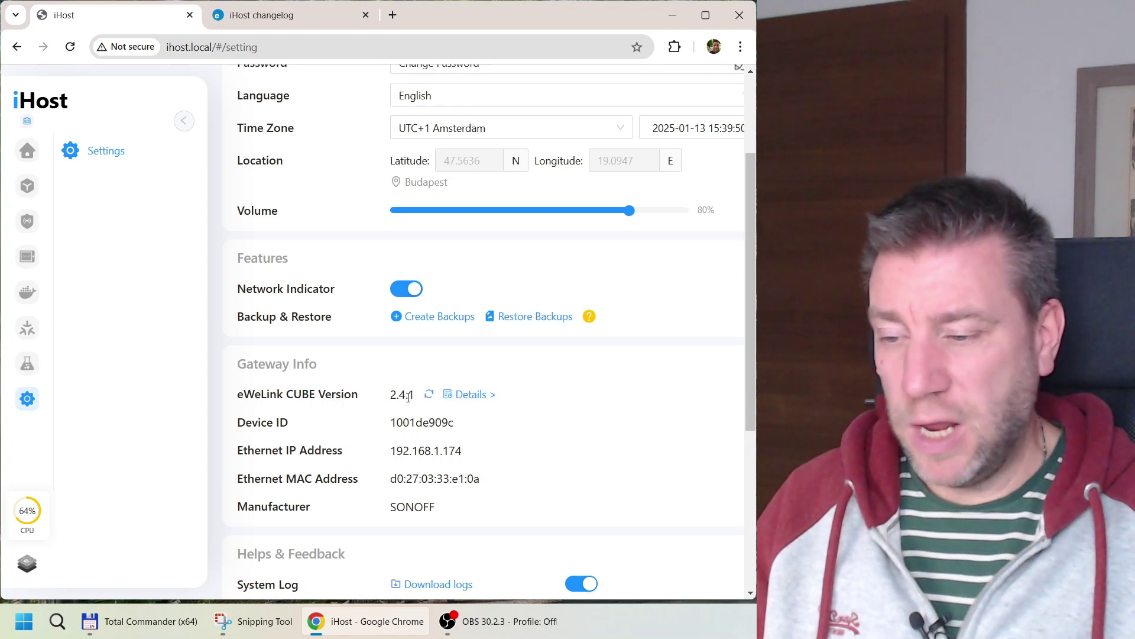
# Go back to the iHost changelog tab with the V2.4.0 release notes.
pyautogui.click(318, 22)
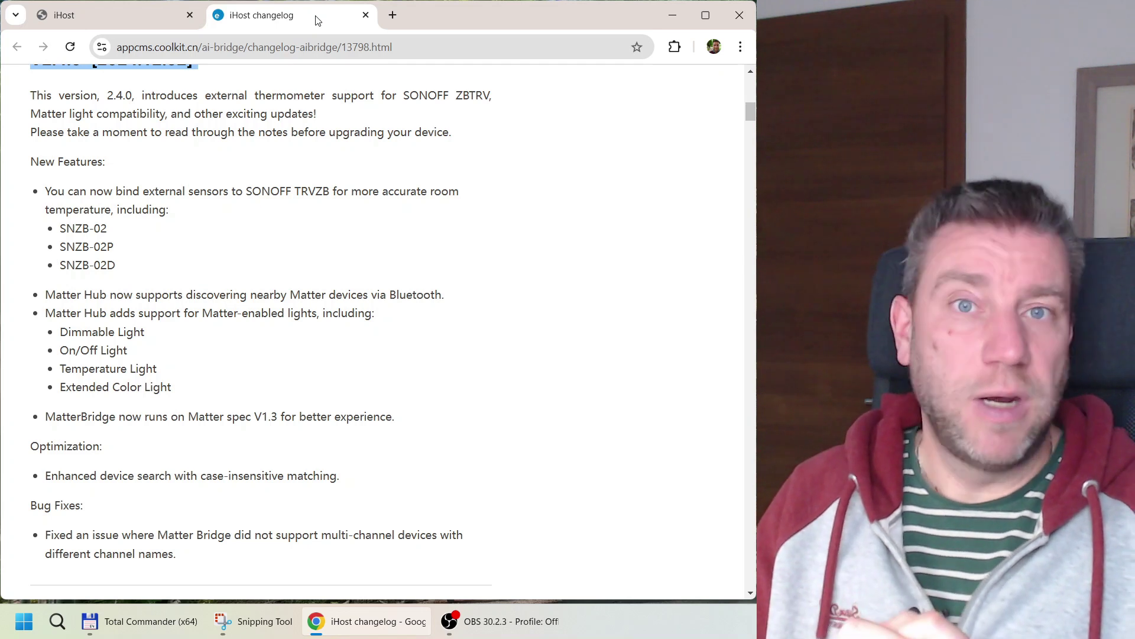
# Scroll the changelog up to show the V2.4.1 bug fixes above the V2.4.0 heading.
pyautogui.scroll(6, 187, 270)
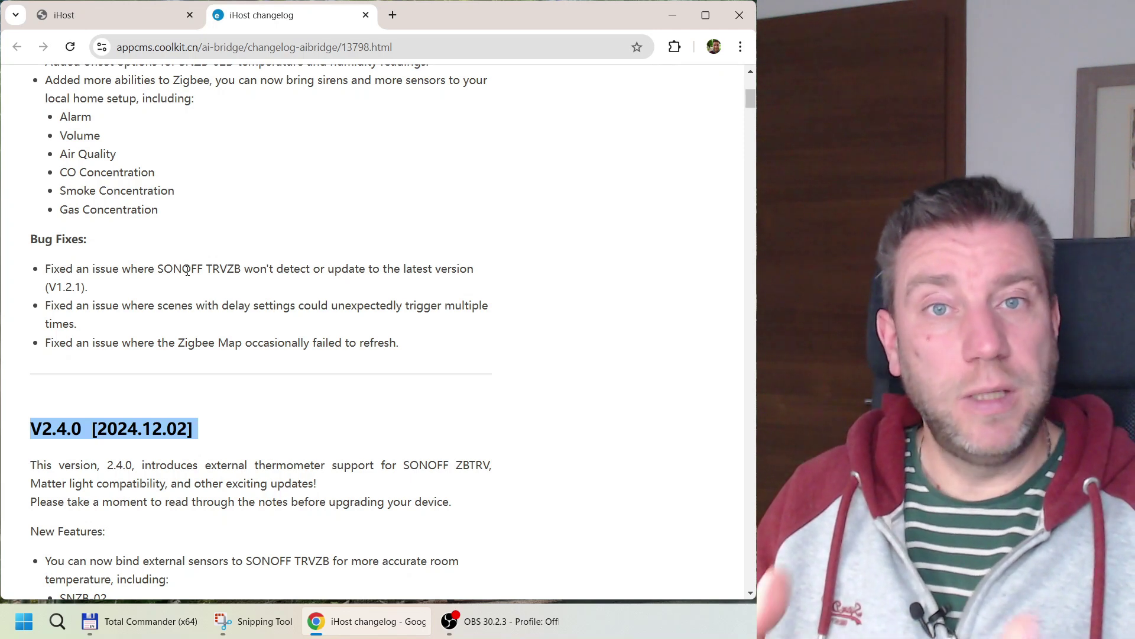
# Scroll down past V2.3.2 and highlight the V2.3.0 release heading.
pyautogui.scroll(-10, 186, 406)
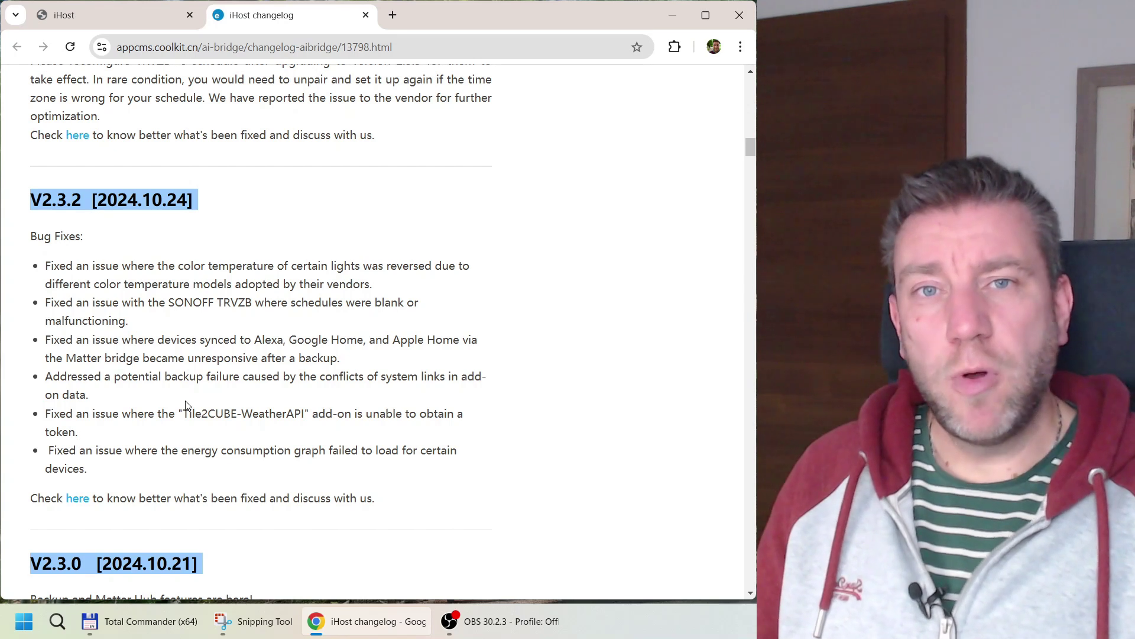
pyautogui.scroll(-1, 188, 407)
pyautogui.scroll(-5, 187, 405)
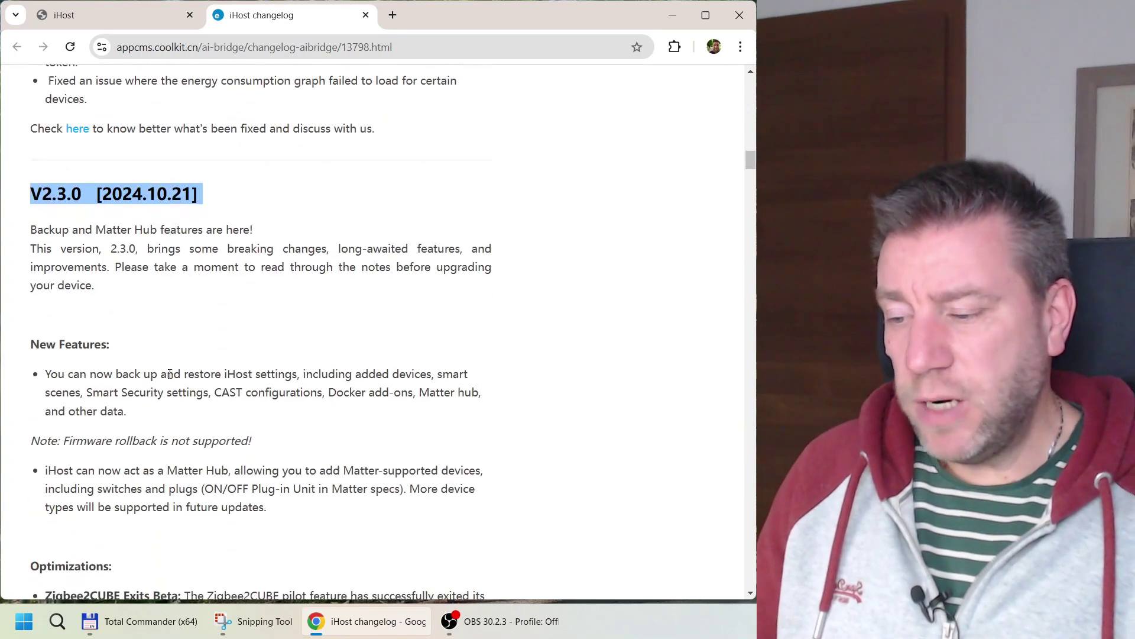
pyautogui.moveTo(45, 193); pyautogui.dragTo(124, 198)
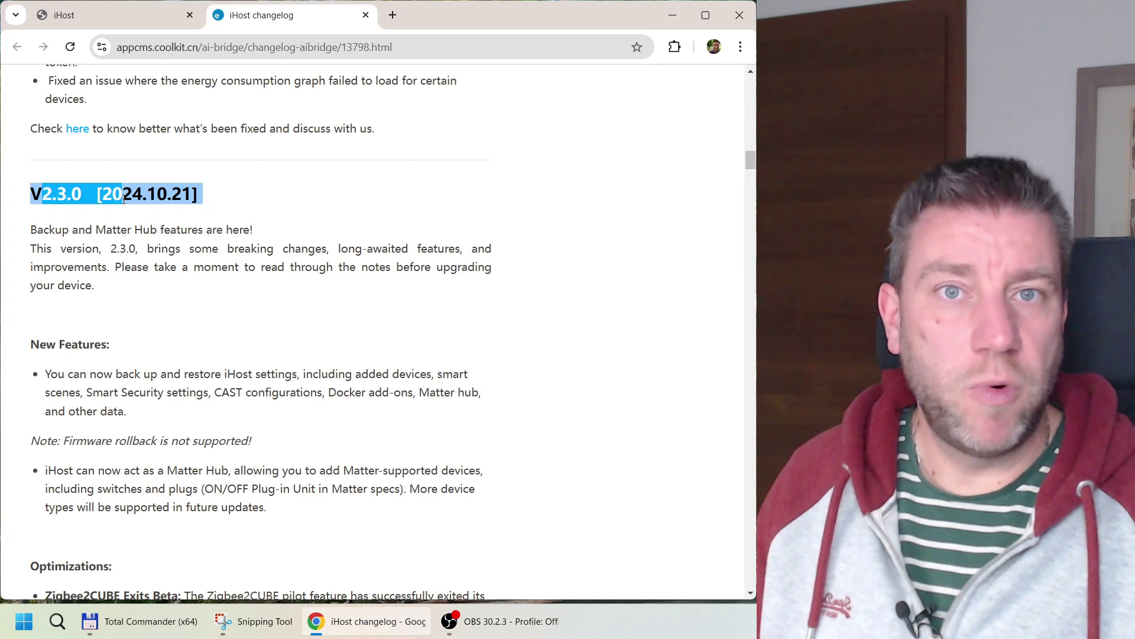
# Scroll back up to the V2.4.0 New Features list dated 2024.12.02.
pyautogui.scroll(-5, 120, 349)
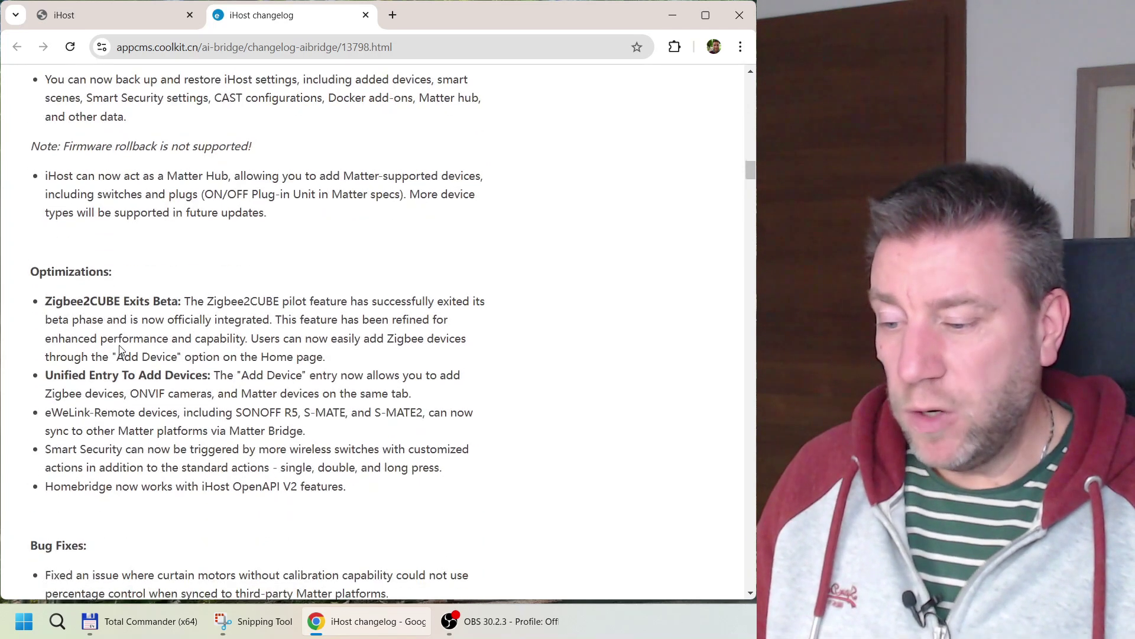
pyautogui.scroll(1, 120, 349)
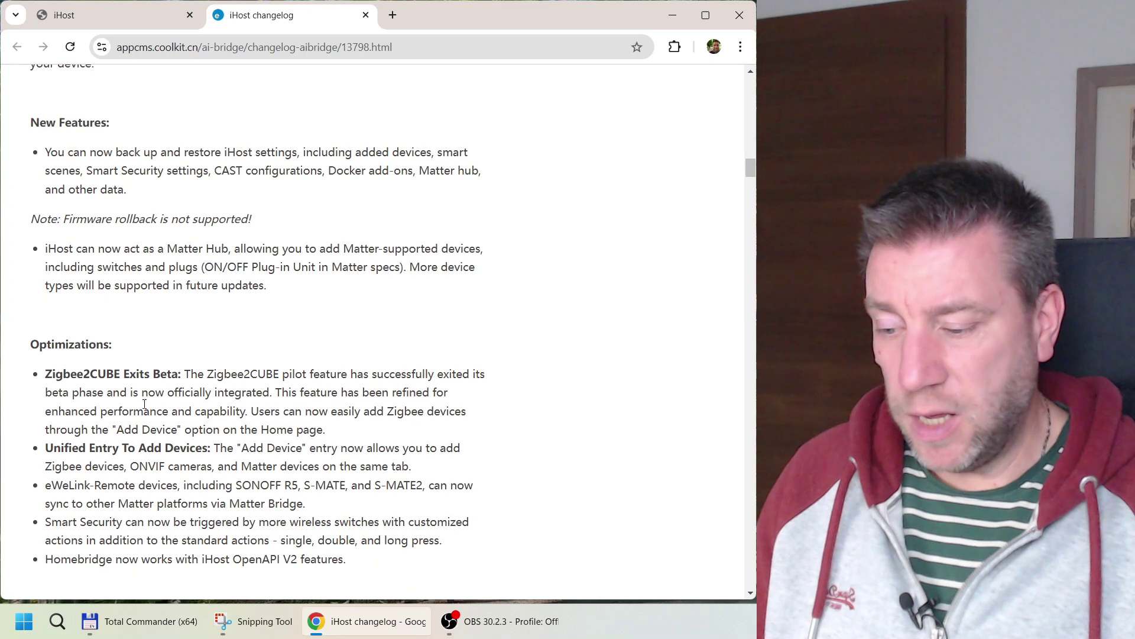
pyautogui.scroll(-2, 145, 426)
pyautogui.scroll(-1, 144, 430)
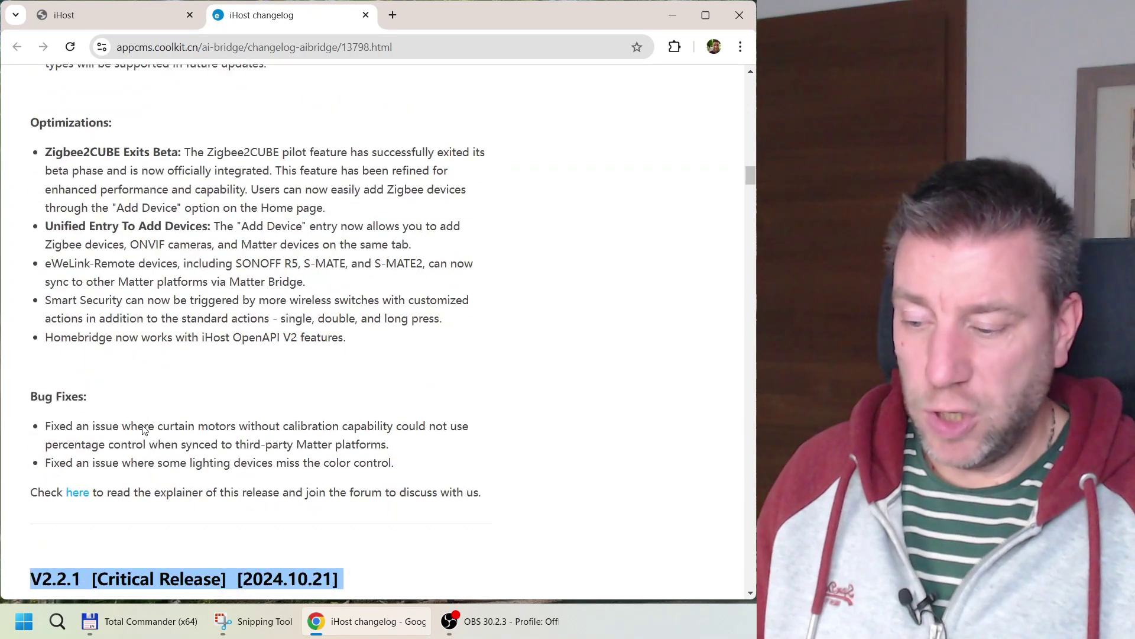
pyautogui.scroll(4, 142, 423)
pyautogui.scroll(2, 164, 159)
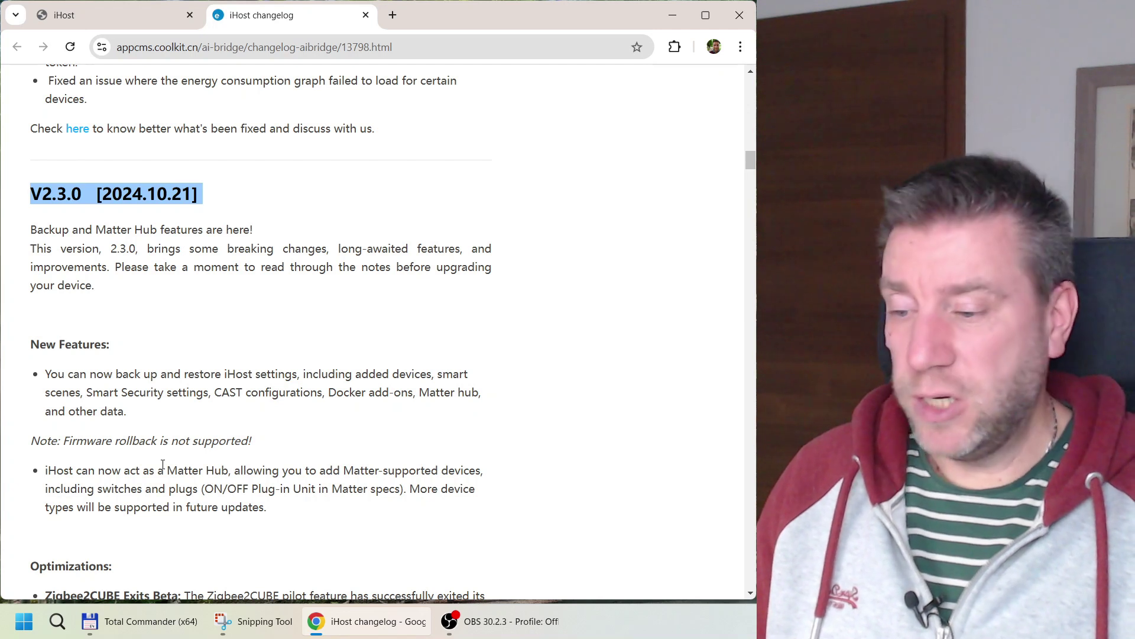
pyautogui.scroll(3, 245, 506)
pyautogui.scroll(2, 245, 506)
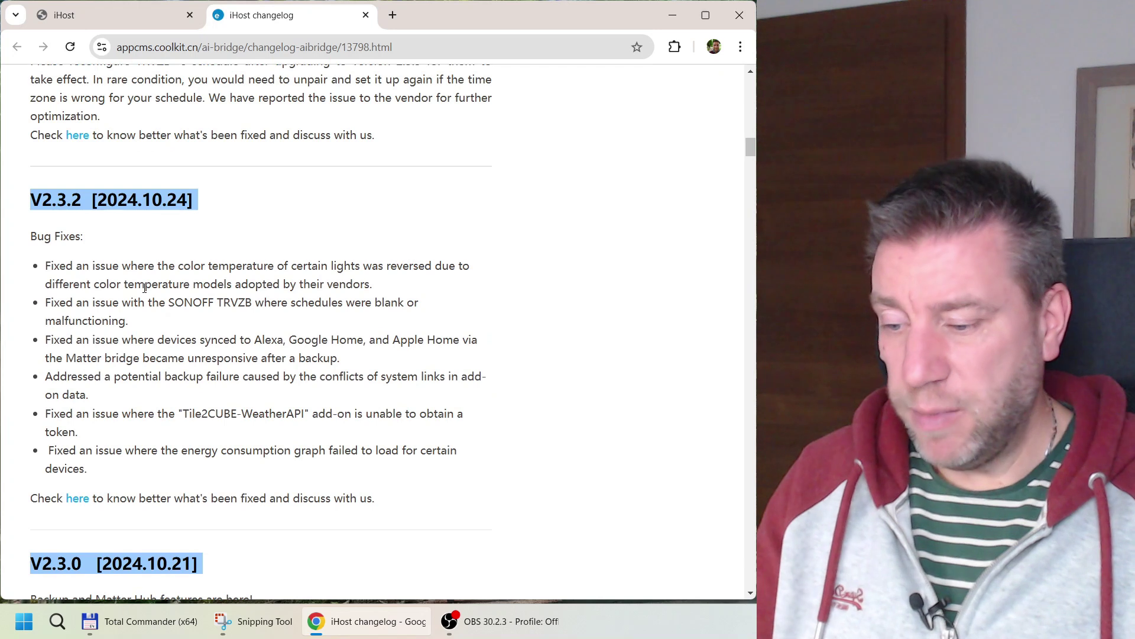
pyautogui.scroll(5, 163, 330)
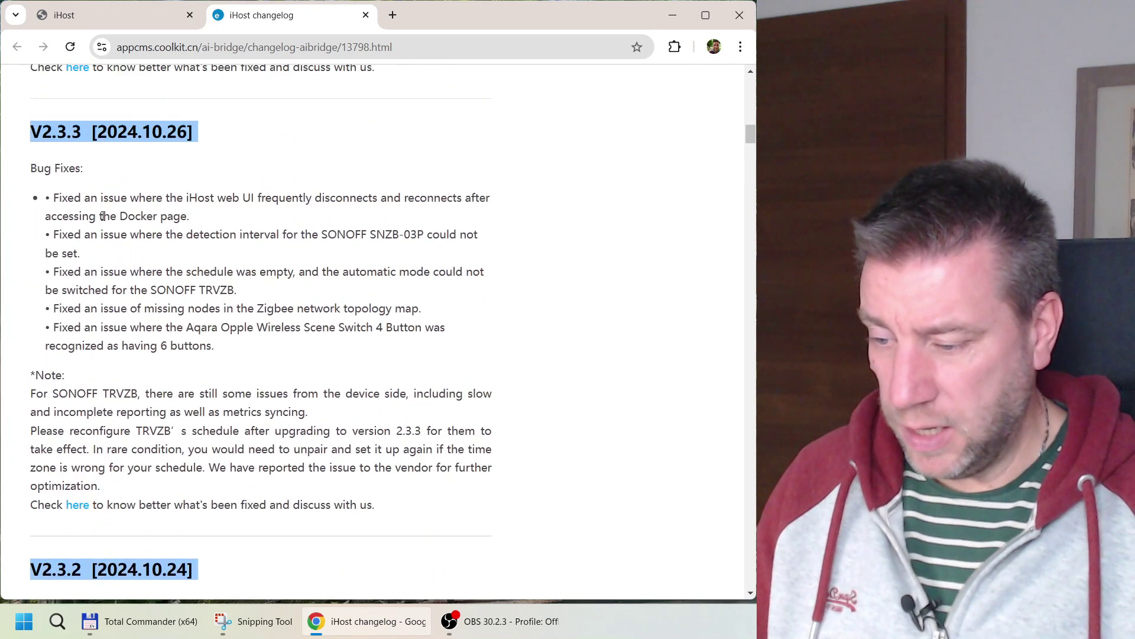
pyautogui.scroll(4, 118, 427)
pyautogui.scroll(2, 118, 427)
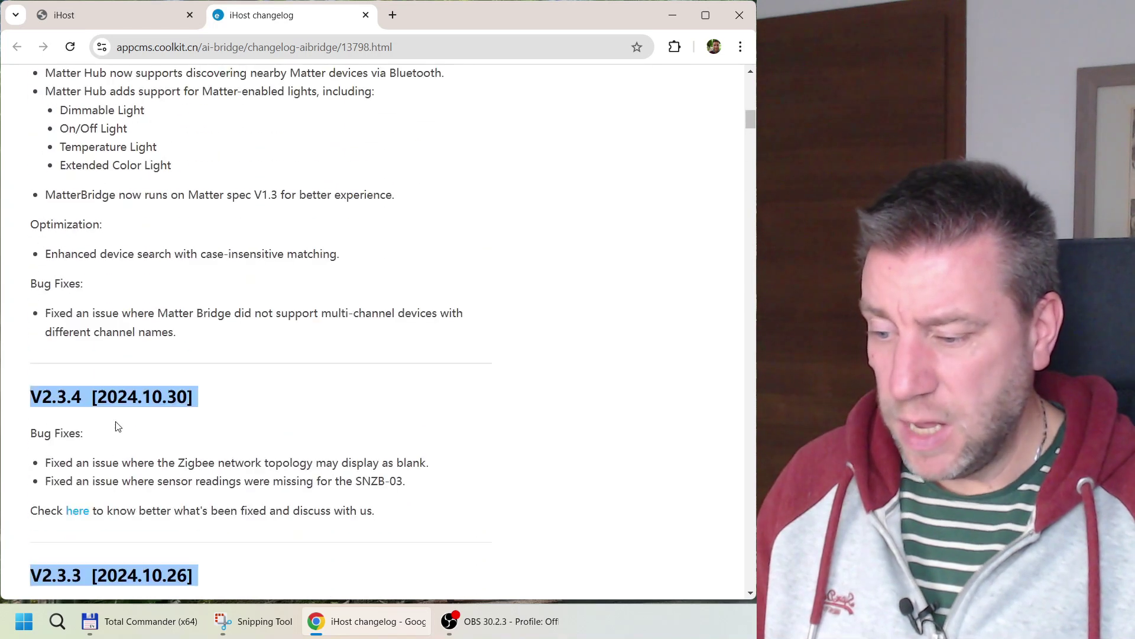
pyautogui.scroll(5, 76, 336)
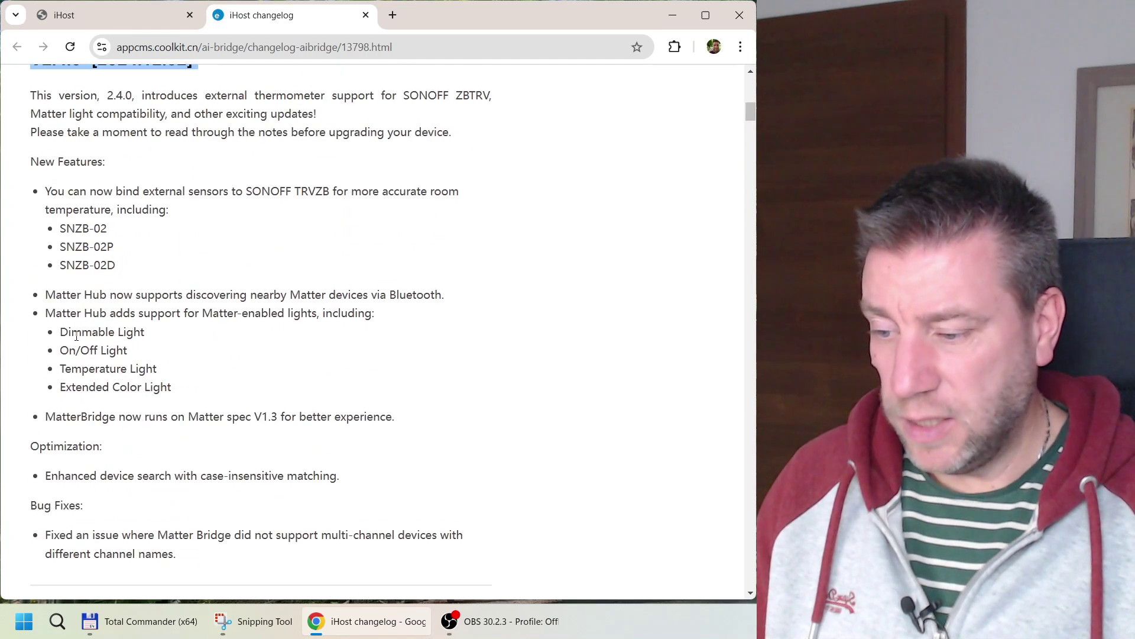
pyautogui.scroll(-1, 117, 301)
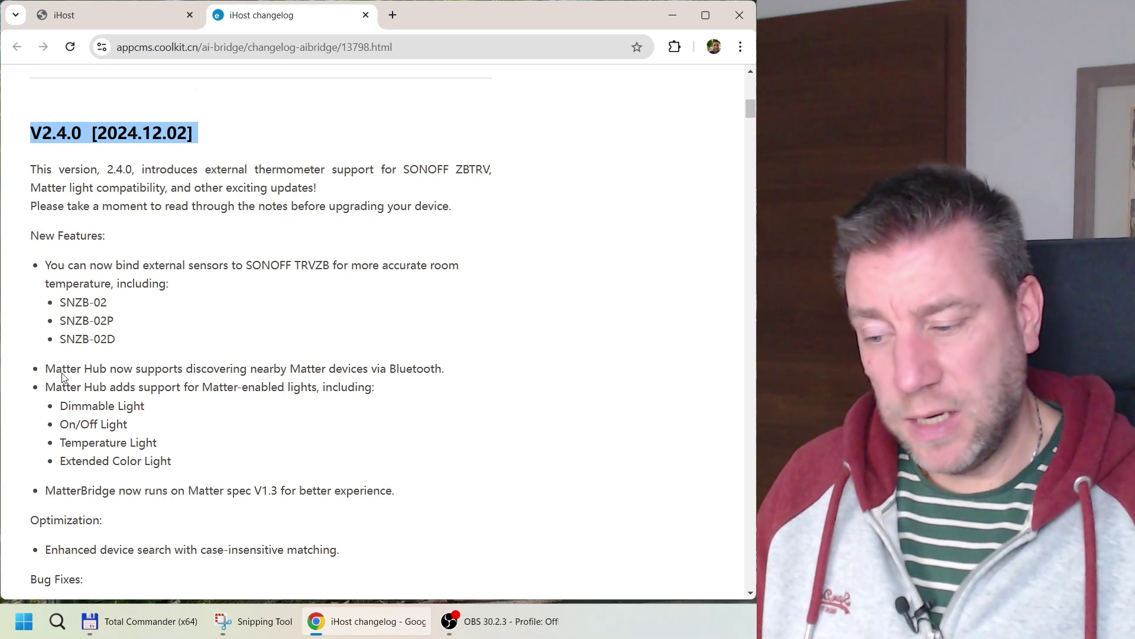
# Highlight the Matter Hub Bluetooth discovery note, then clear the selection.
pyautogui.moveTo(62, 368); pyautogui.dragTo(437, 371)
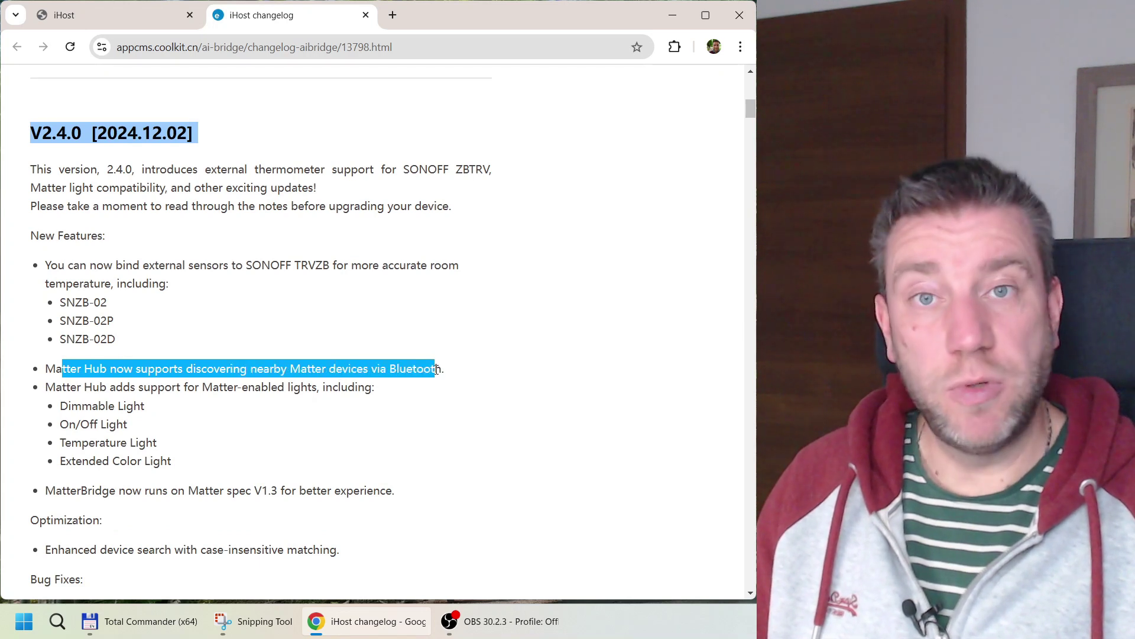
pyautogui.scroll(-1, 418, 371)
pyautogui.click(61, 313)
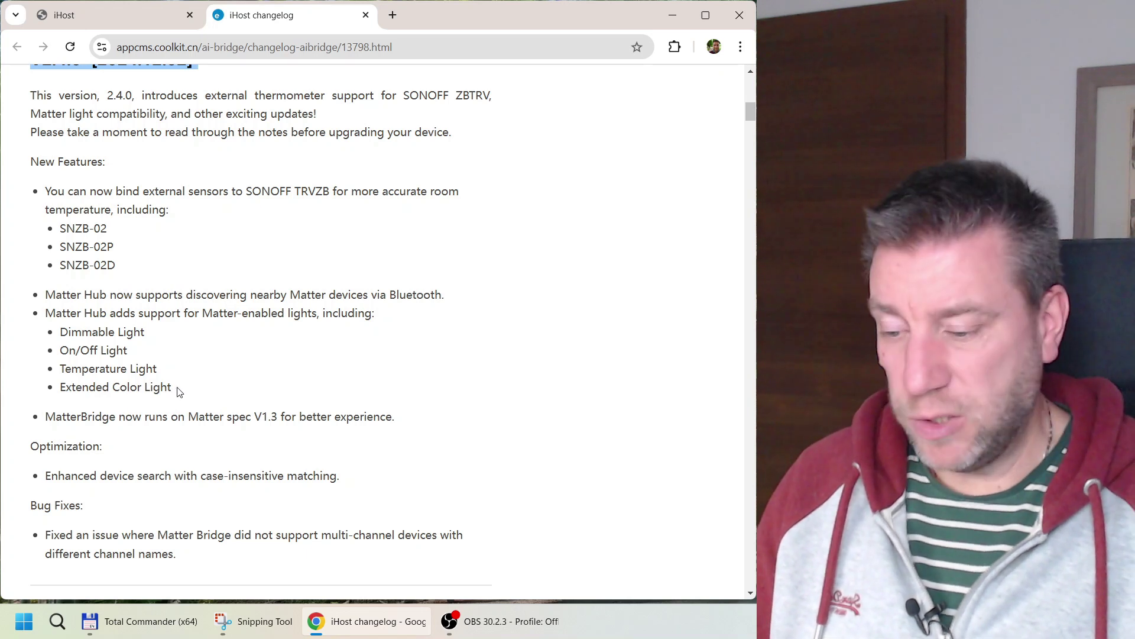
# Highlight the four supported Matter light types and the Matter spec V1.3 line.
pyautogui.moveTo(212, 391); pyautogui.dragTo(57, 332)
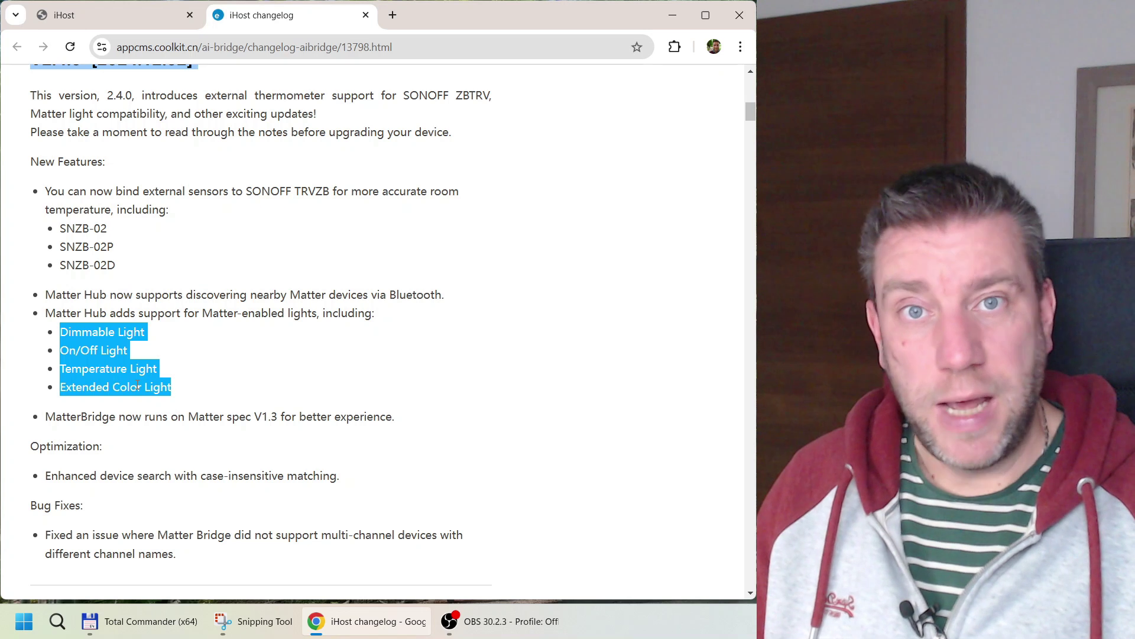
pyautogui.moveTo(188, 390); pyautogui.dragTo(69, 333)
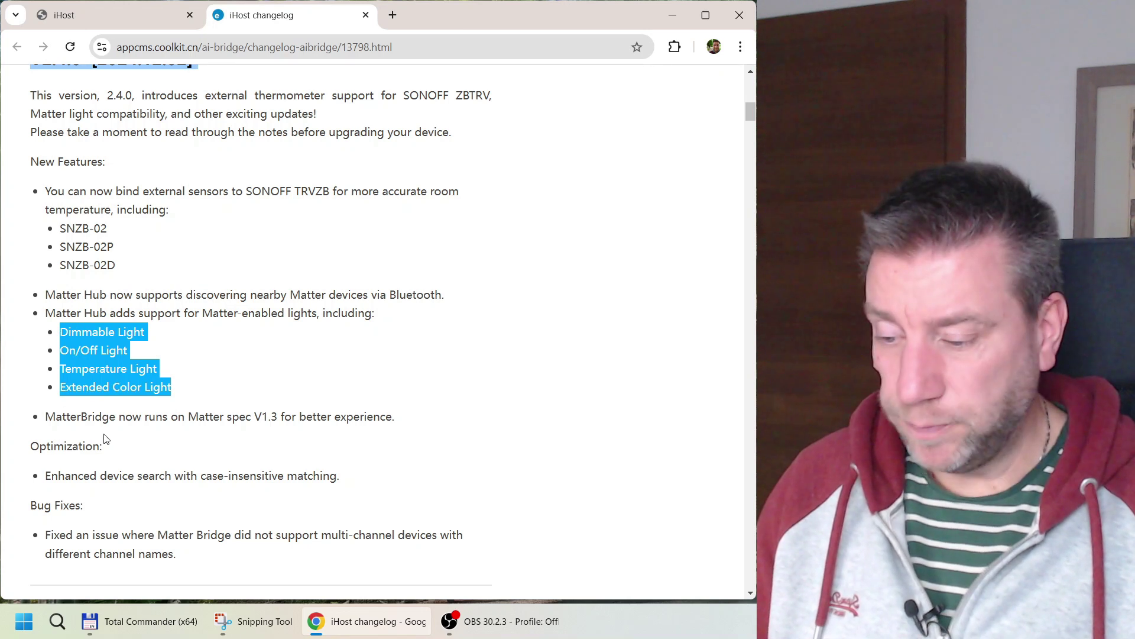
pyautogui.moveTo(62, 417); pyautogui.dragTo(382, 409)
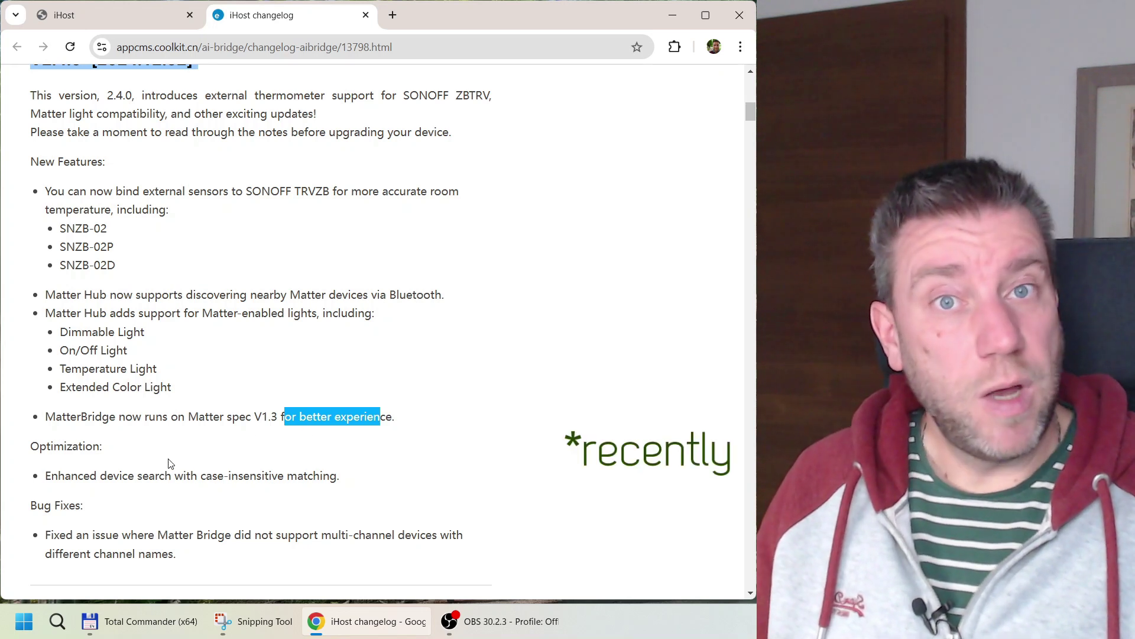
pyautogui.scroll(6, 169, 466)
# Scroll to V2.4.1 (2024.12.26) and highlight the Matter Hub bridging feature bullet.
pyautogui.scroll(5, 168, 464)
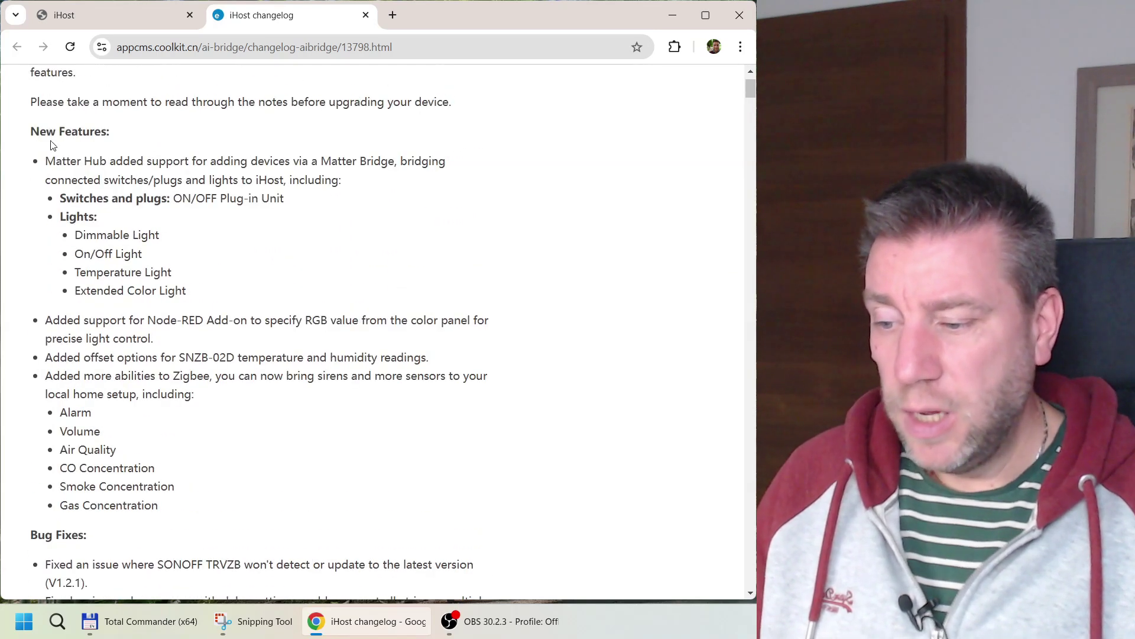
pyautogui.scroll(1, 65, 139)
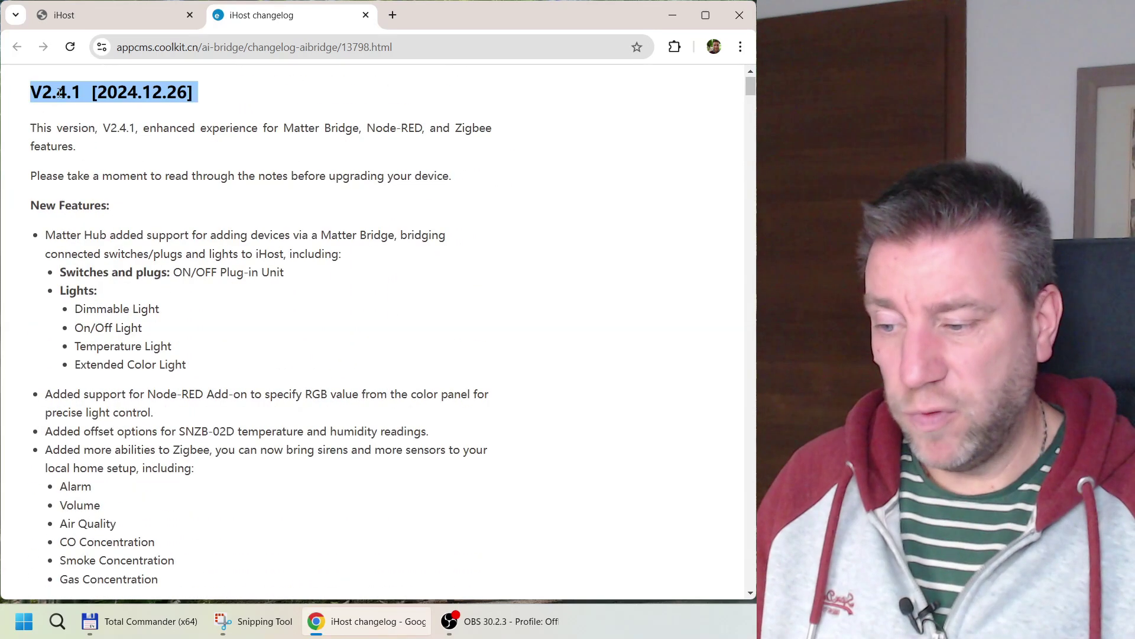
pyautogui.moveTo(55, 235); pyautogui.dragTo(332, 238)
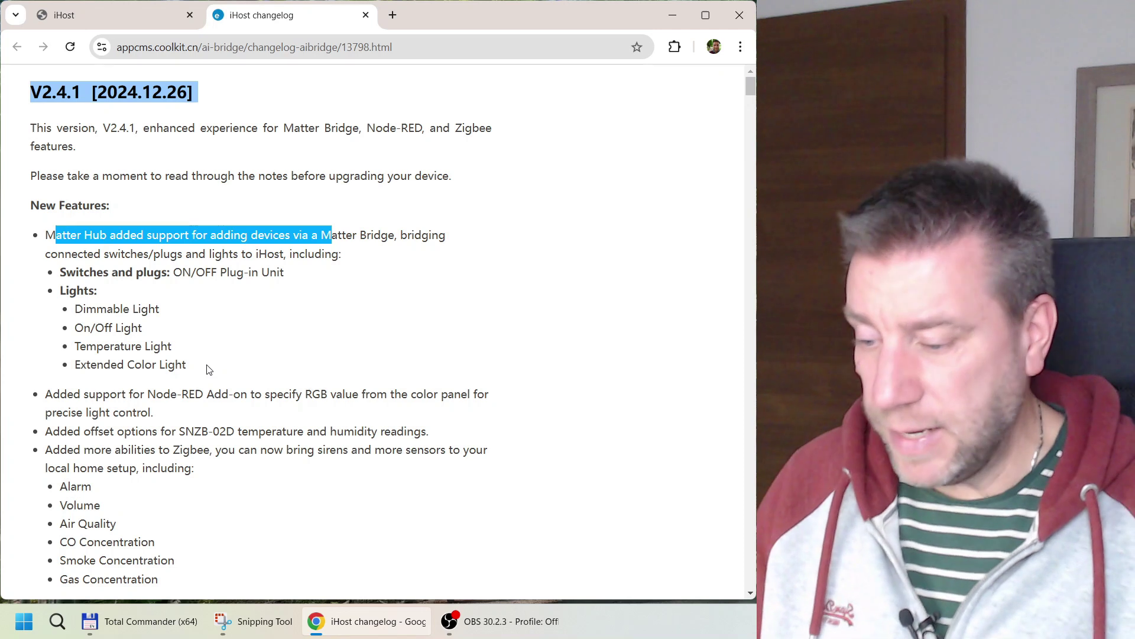
# Clear the Matter Hub highlight and scroll to the V2.4.1 Lights and Bug Fixes lists.
pyautogui.scroll(-9, 209, 369)
pyautogui.scroll(-4, 208, 369)
pyautogui.scroll(2, 208, 369)
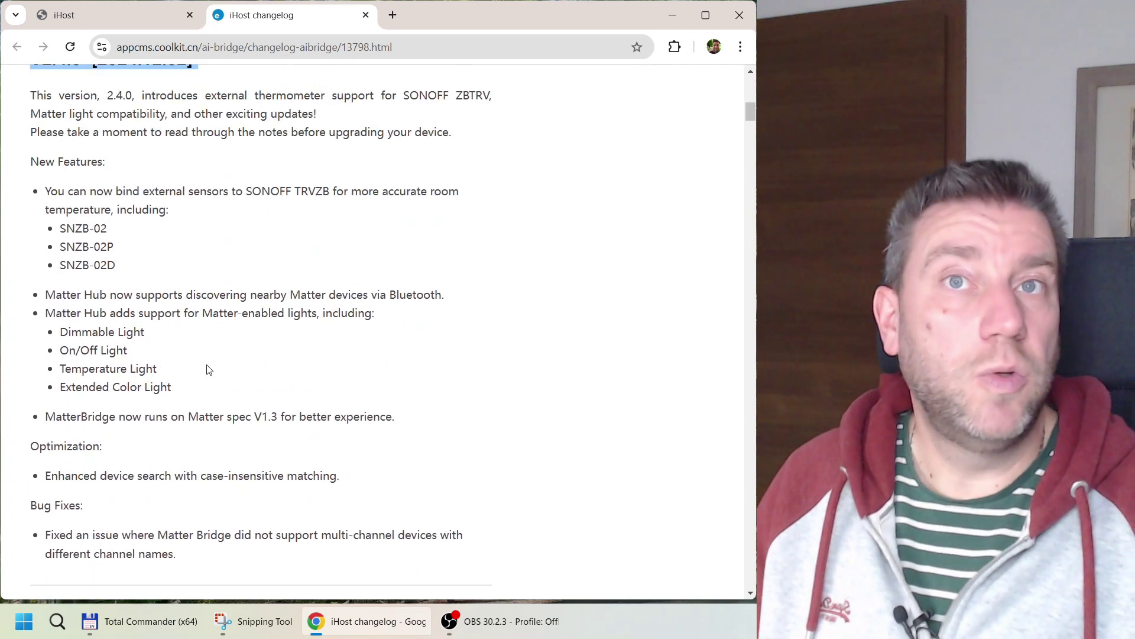
pyautogui.scroll(-1, 209, 370)
pyautogui.scroll(12, 208, 370)
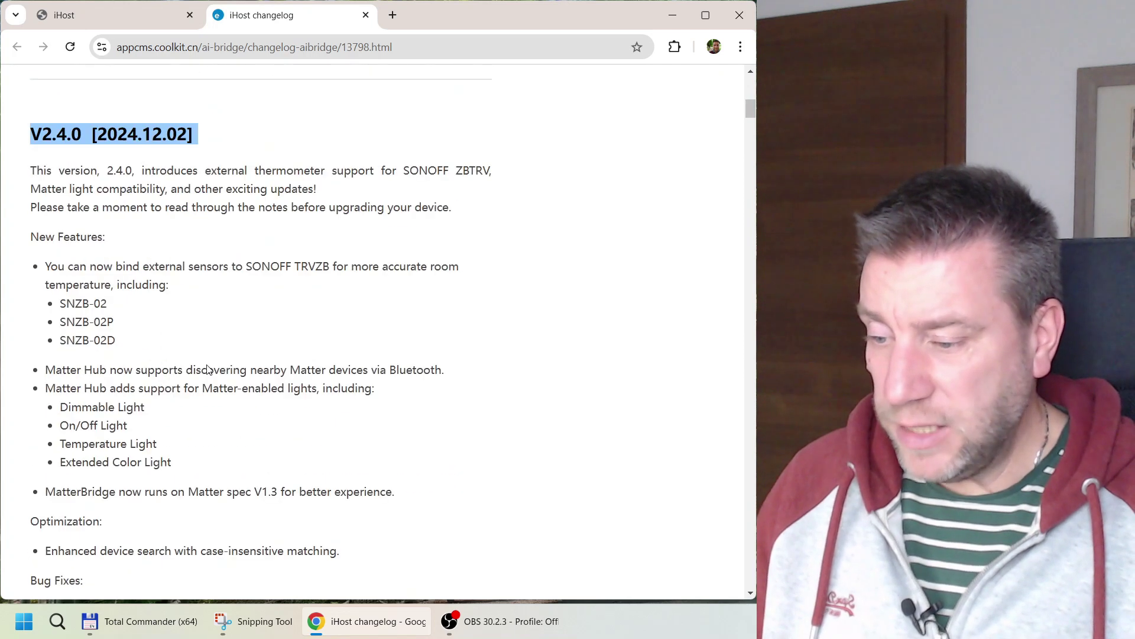
pyautogui.scroll(1, 93, 198)
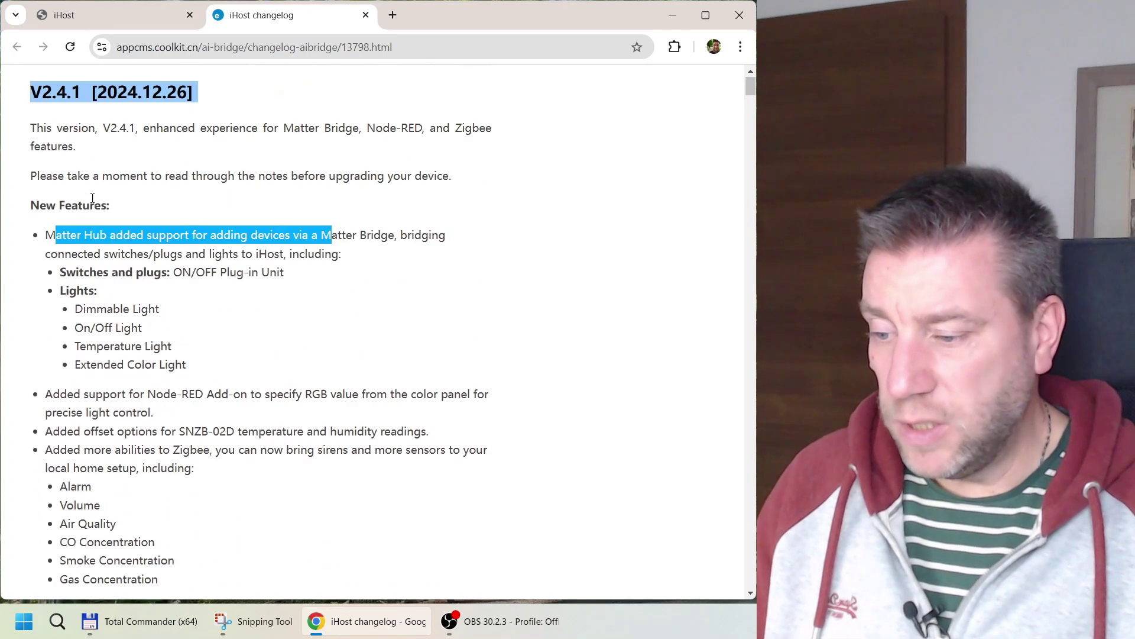
pyautogui.doubleClick(48, 92)
pyautogui.click(105, 275)
pyautogui.scroll(-3, 106, 275)
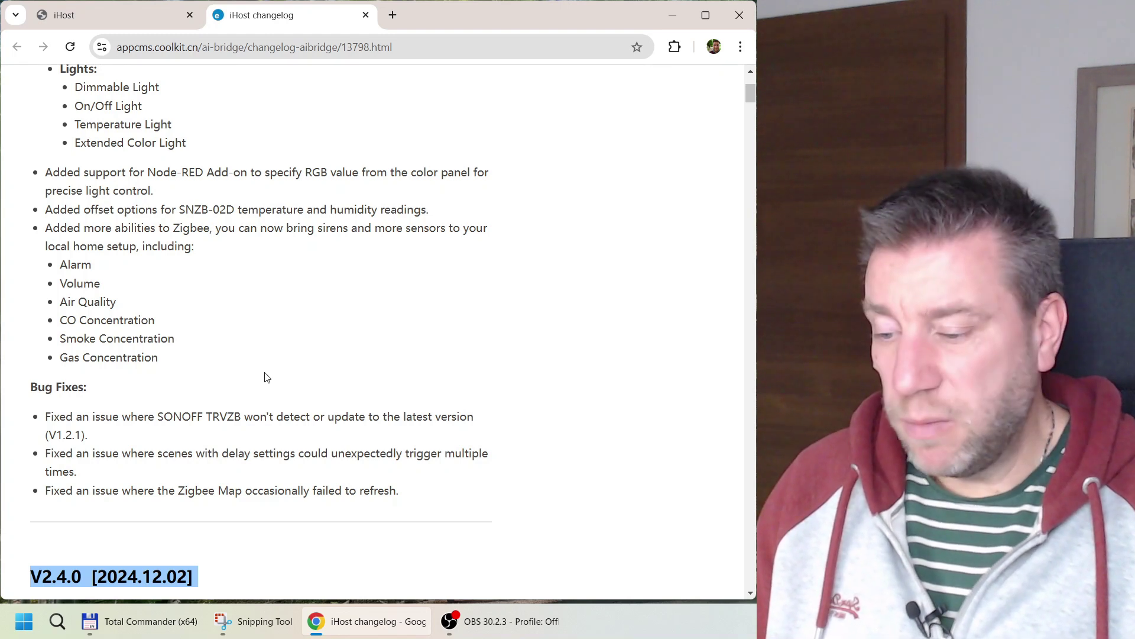
pyautogui.moveTo(175, 360); pyautogui.dragTo(61, 262)
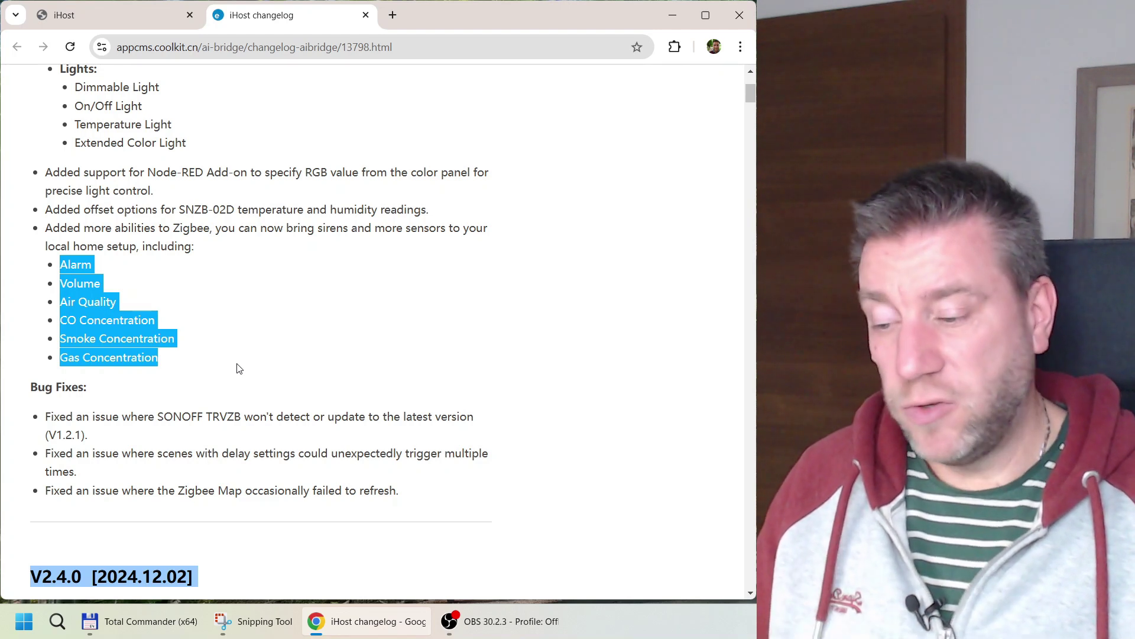
pyautogui.click(71, 303)
pyautogui.moveTo(60, 303); pyautogui.dragTo(166, 327)
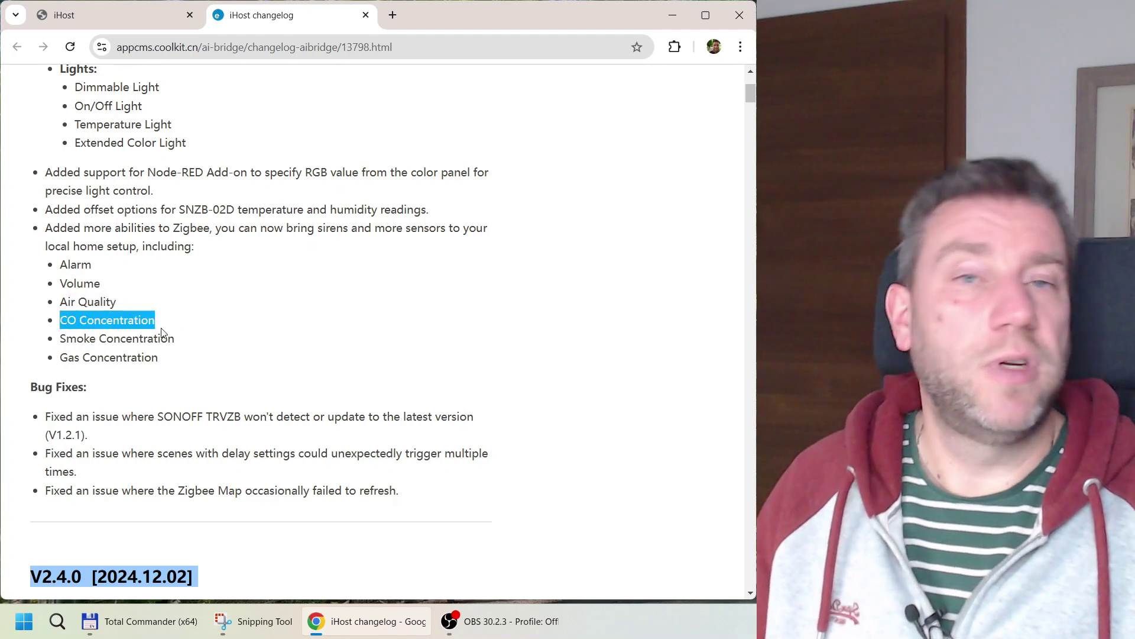
pyautogui.click(170, 331)
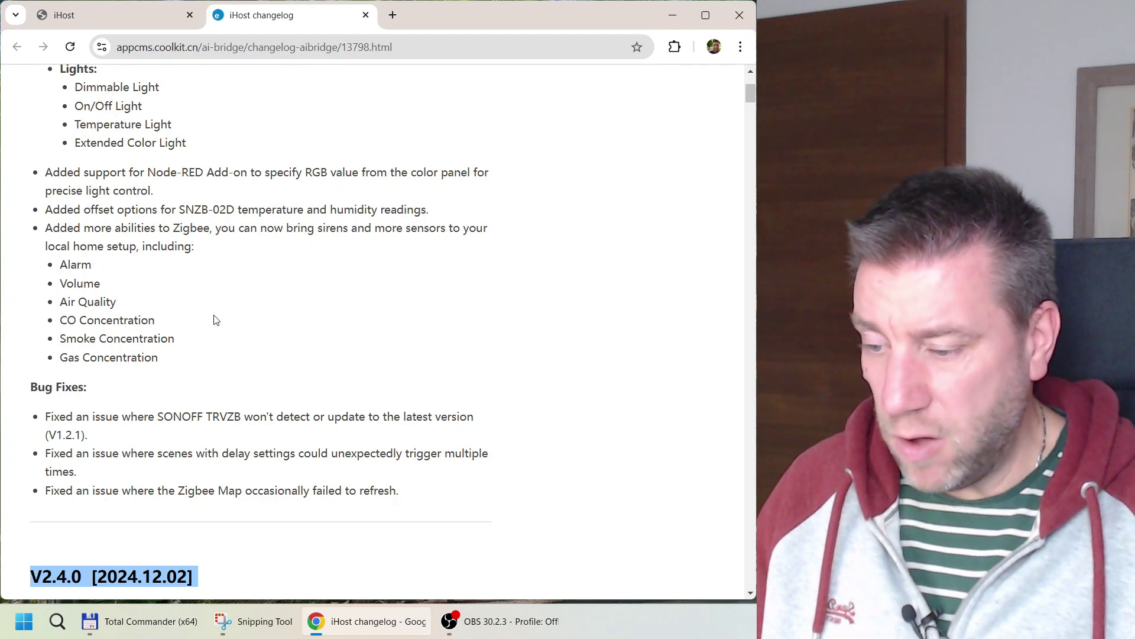
pyautogui.scroll(1, 214, 320)
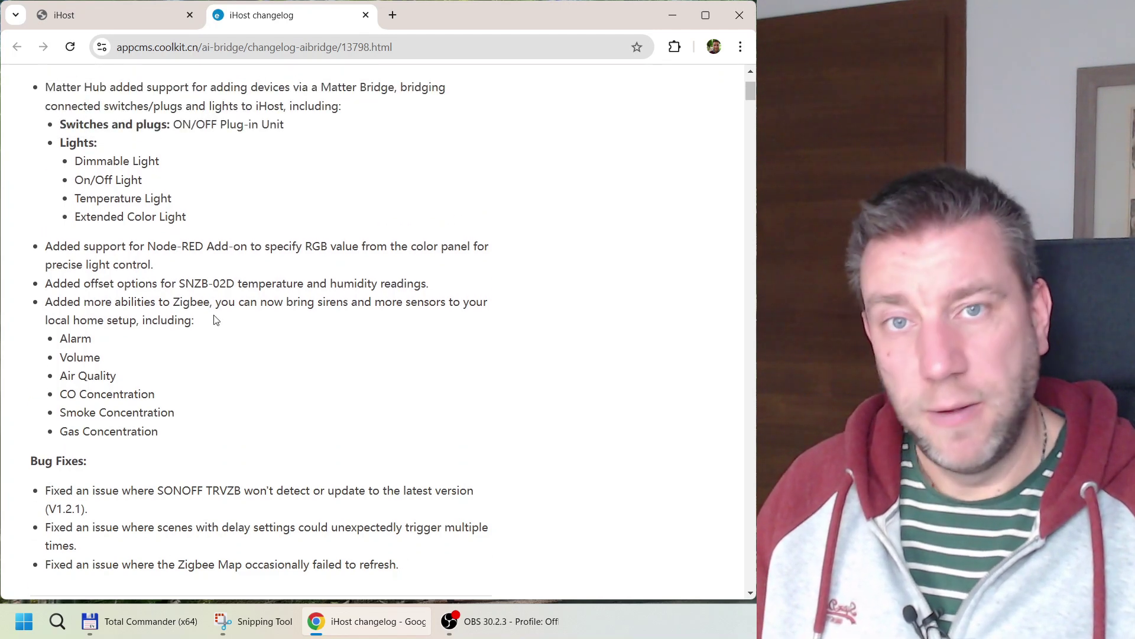
pyautogui.scroll(2, 215, 320)
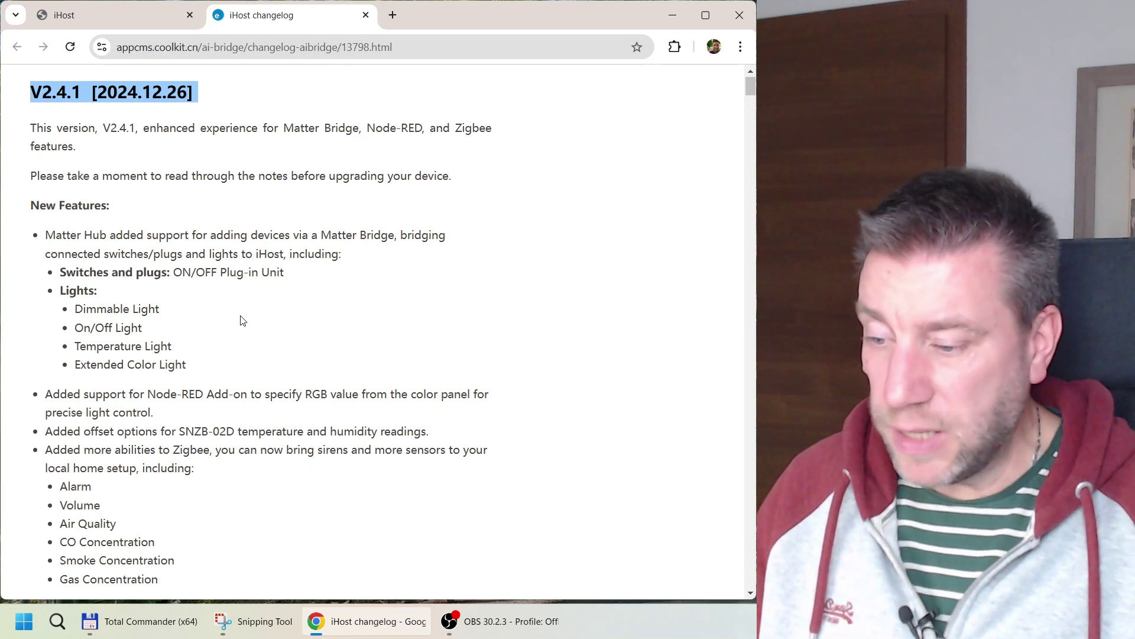
pyautogui.scroll(-2, 242, 320)
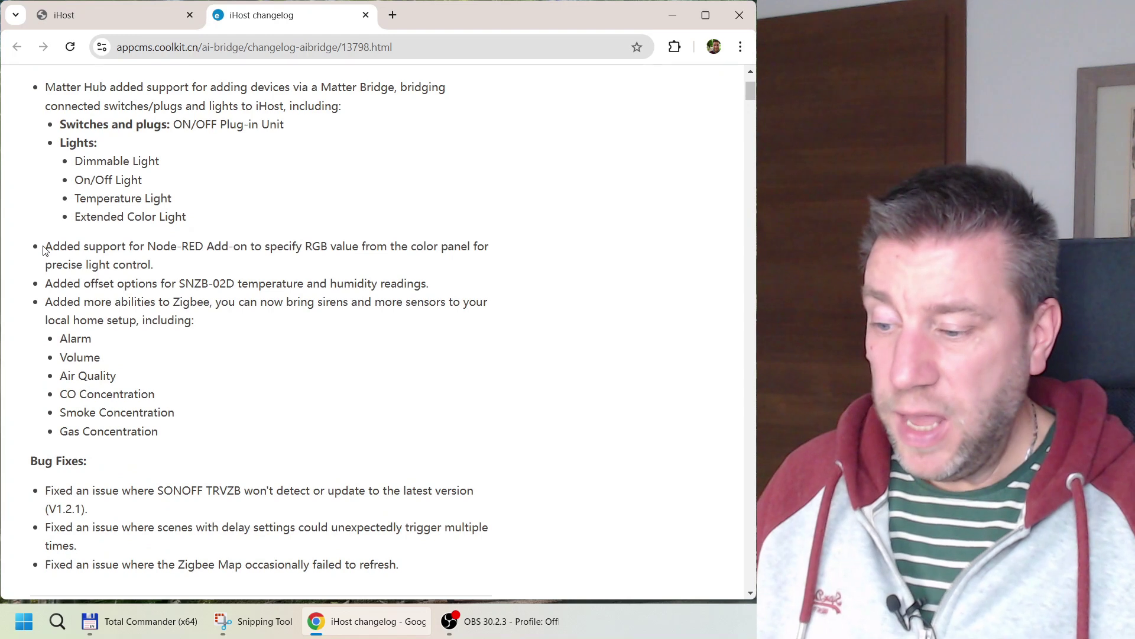
pyautogui.moveTo(49, 245); pyautogui.dragTo(223, 273)
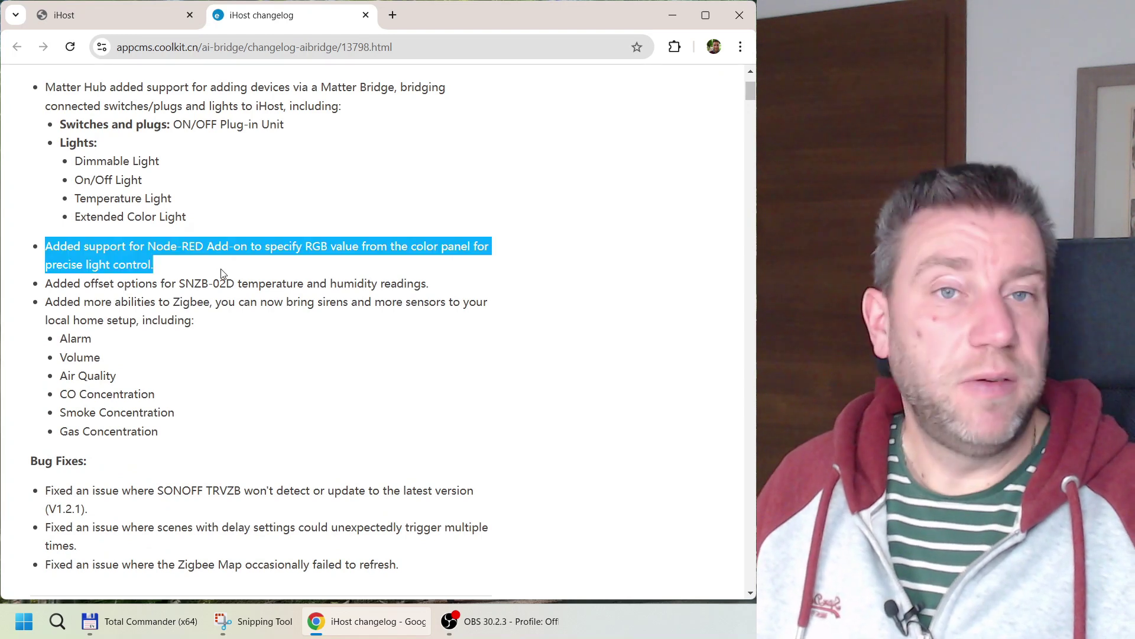
pyautogui.click(223, 273)
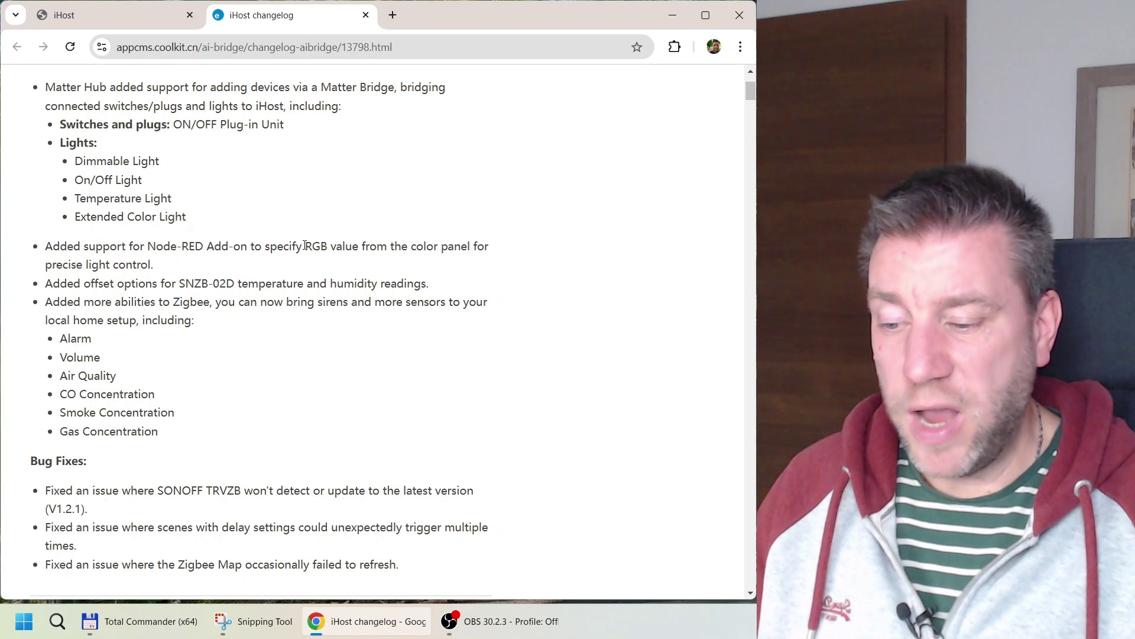
pyautogui.moveTo(67, 264); pyautogui.dragTo(188, 268)
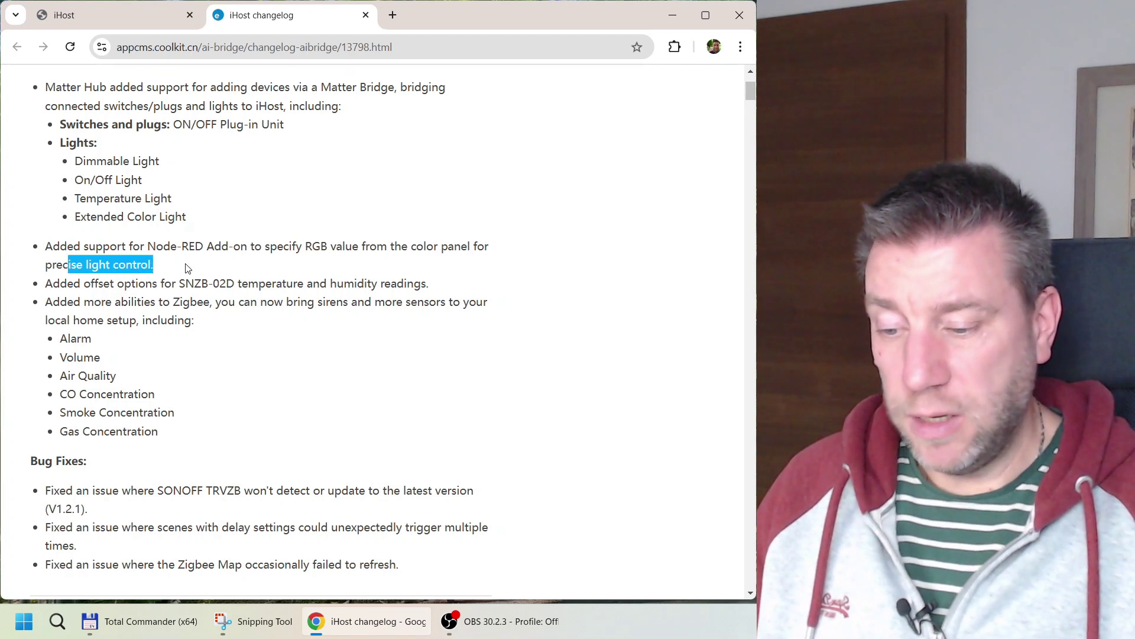
pyautogui.click(188, 268)
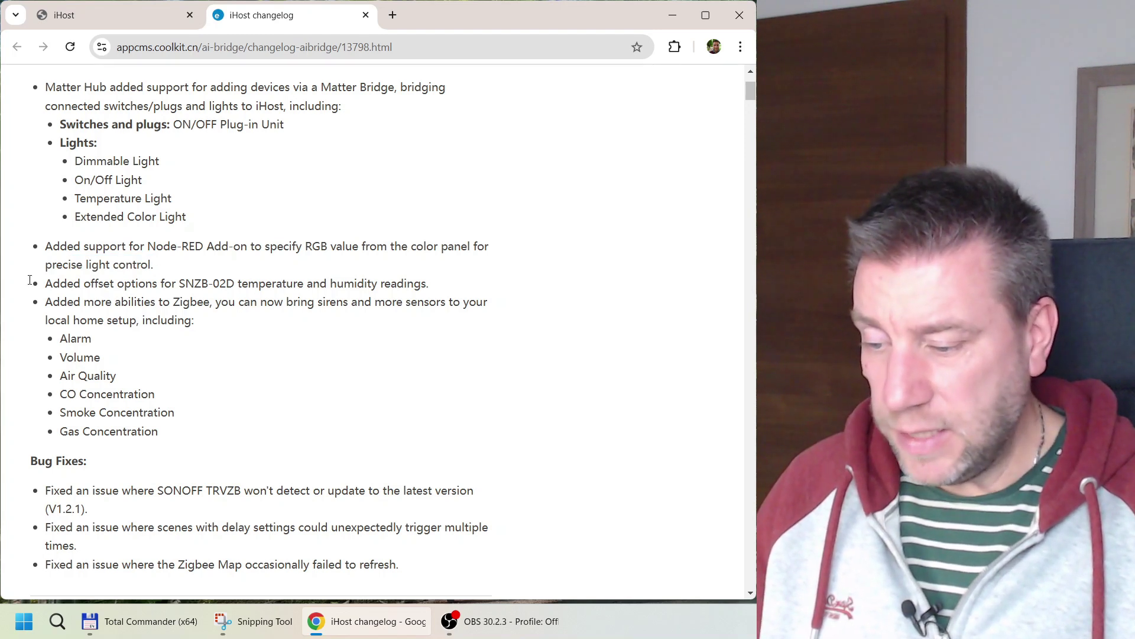
pyautogui.moveTo(172, 283); pyautogui.dragTo(438, 285)
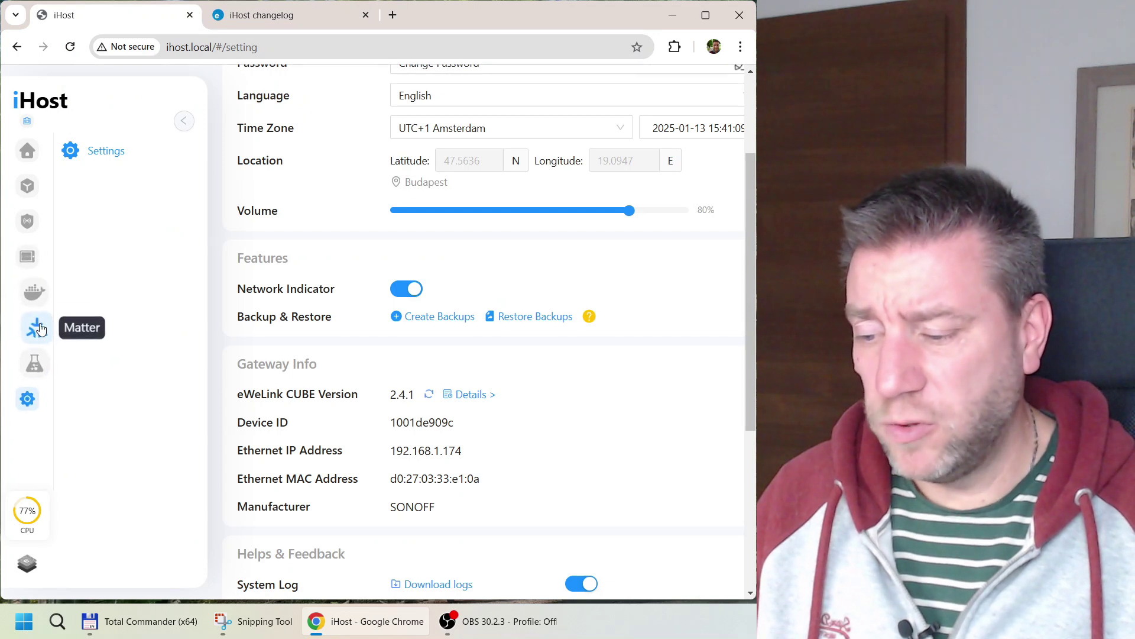
# Launch the Node-RED editor from the nodered/node-red container's Port 1880 link.
pyautogui.click(36, 294)
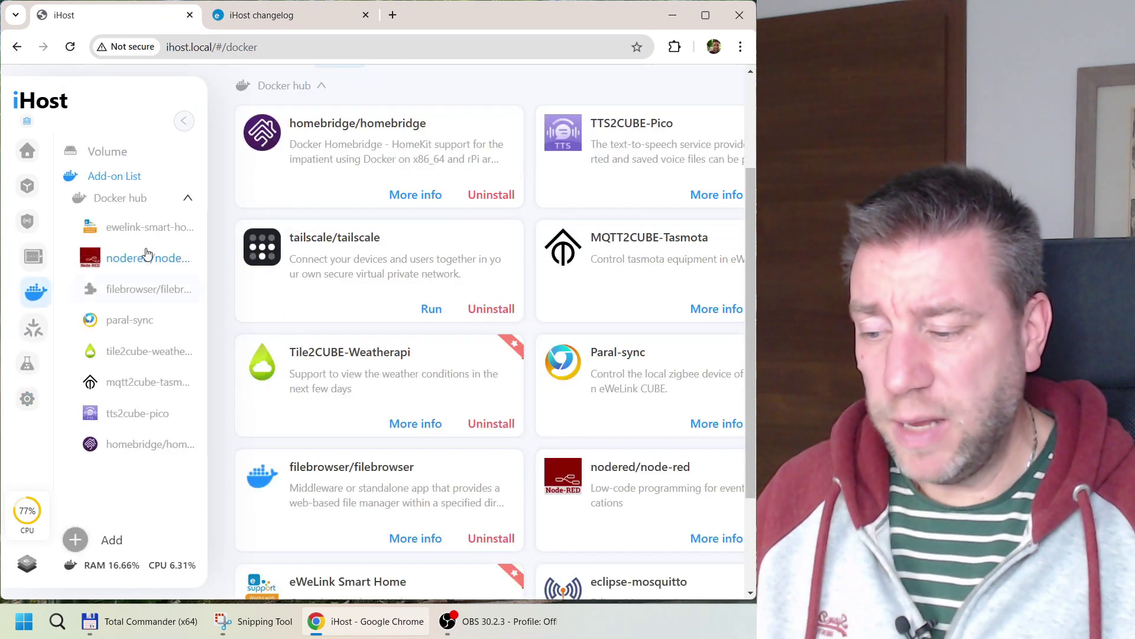
pyautogui.click(129, 259)
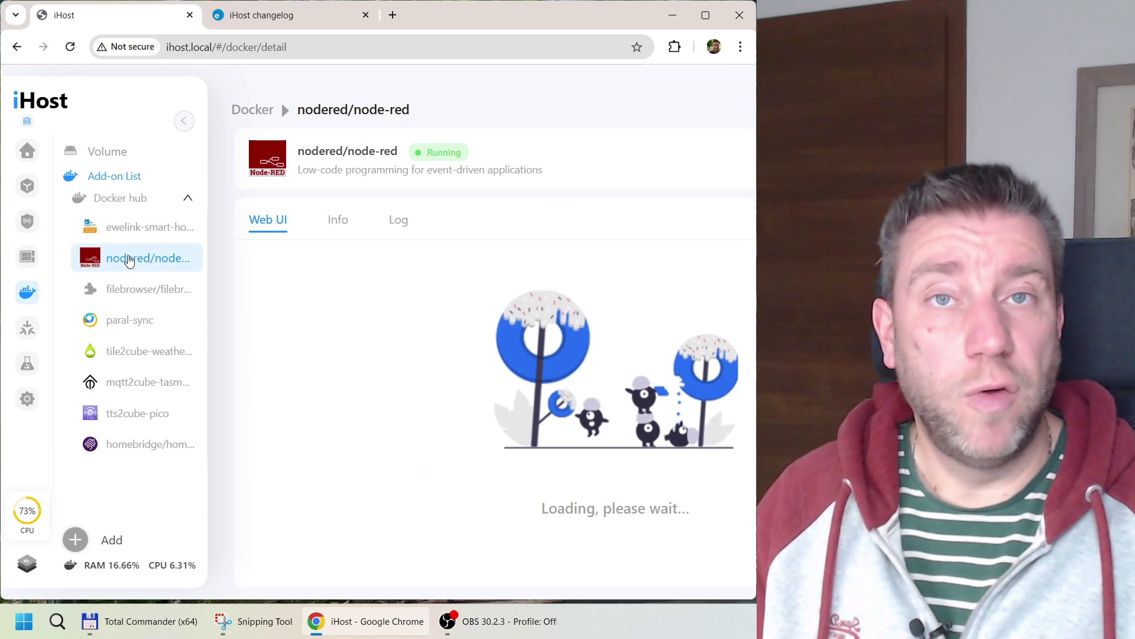
pyautogui.click(337, 220)
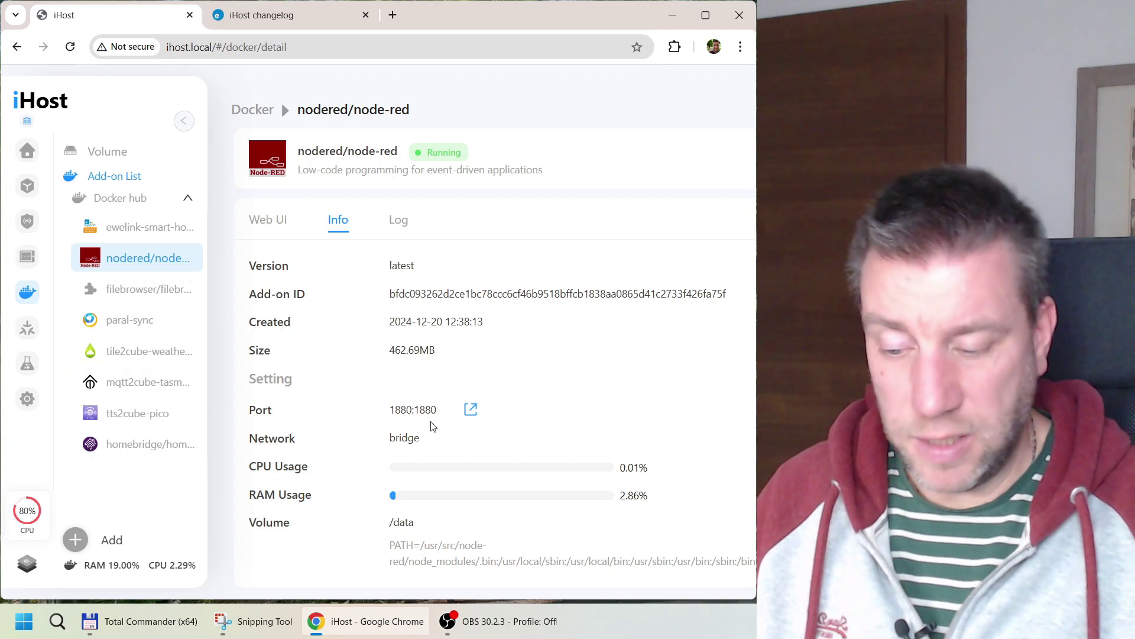
pyautogui.click(471, 409)
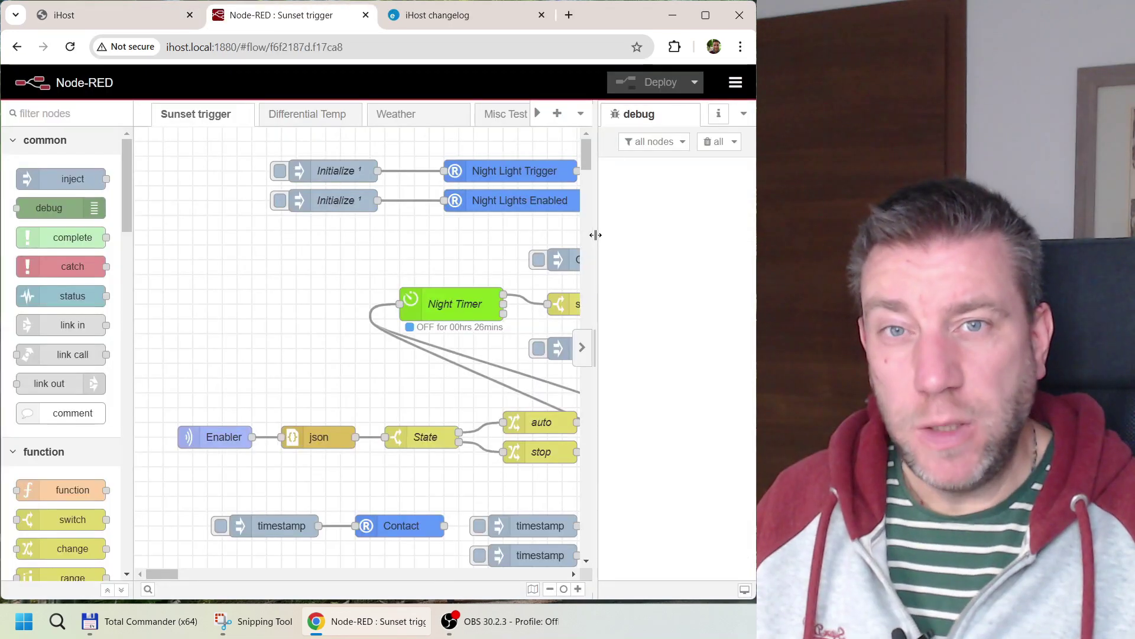
pyautogui.click(735, 82)
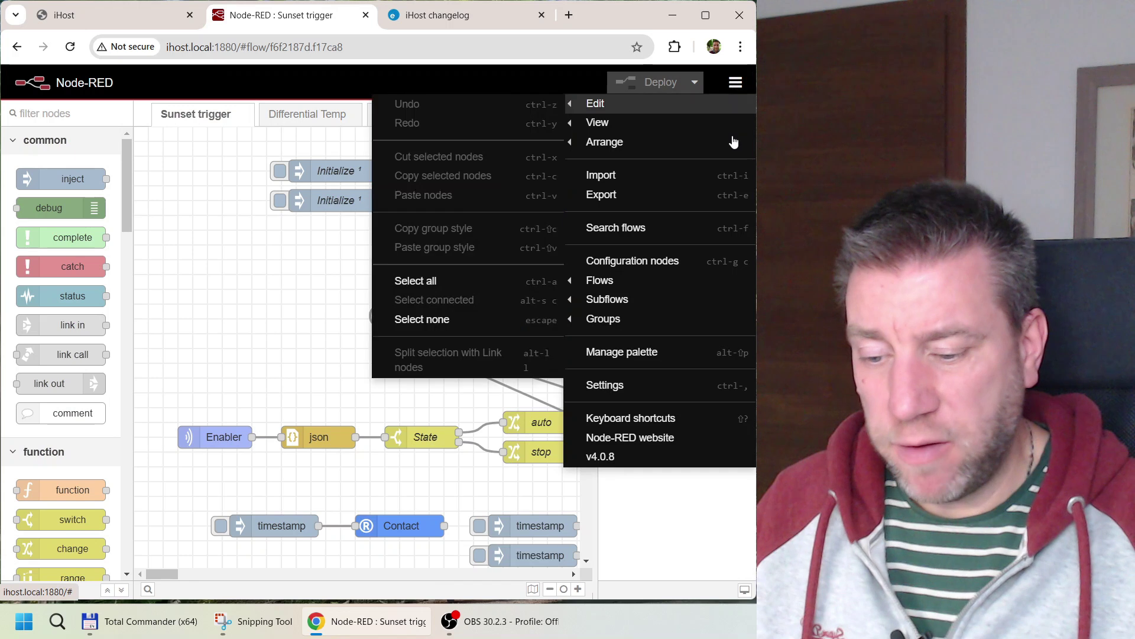
pyautogui.click(603, 354)
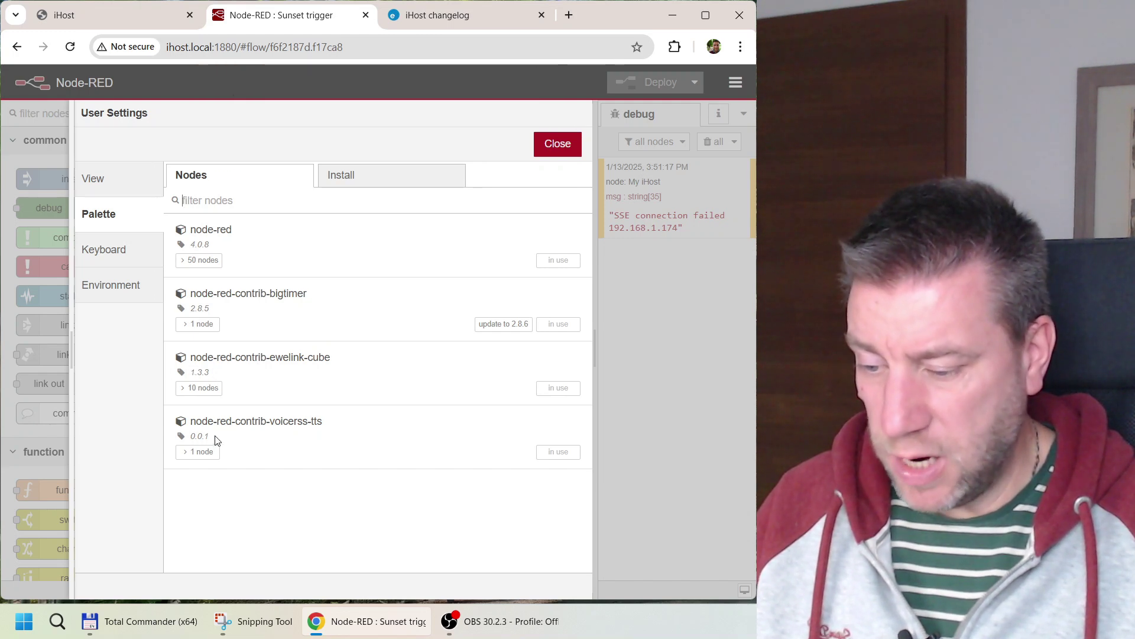
pyautogui.click(604, 288)
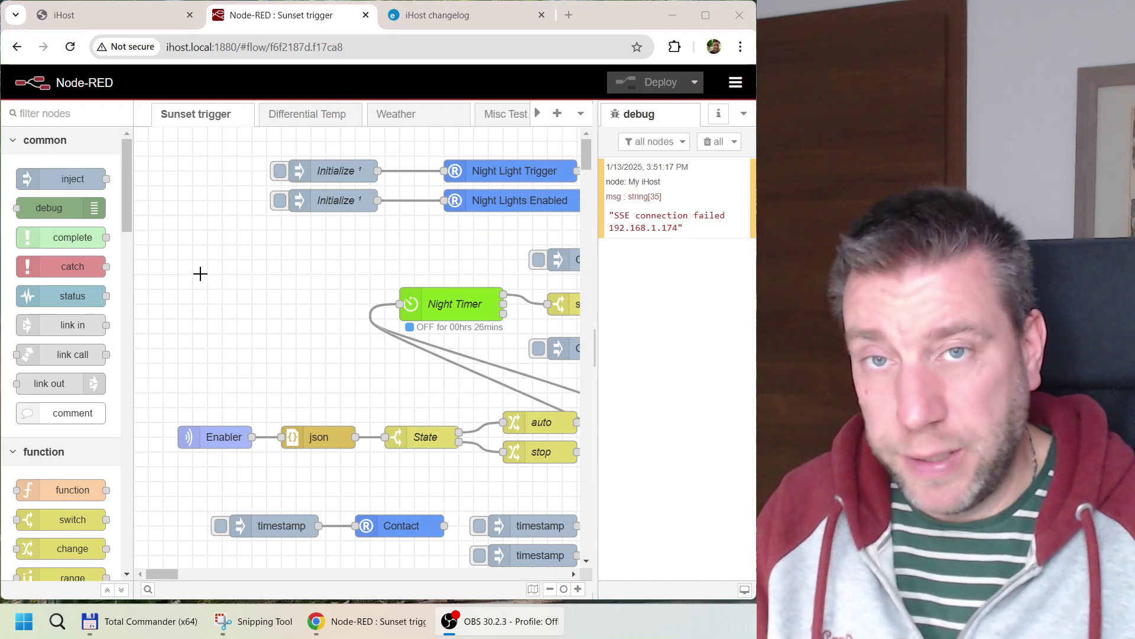
# Place a new control-device node in the Sunset trigger flow and open its properties.
pyautogui.moveTo(126, 183); pyautogui.dragTo(122, 585)
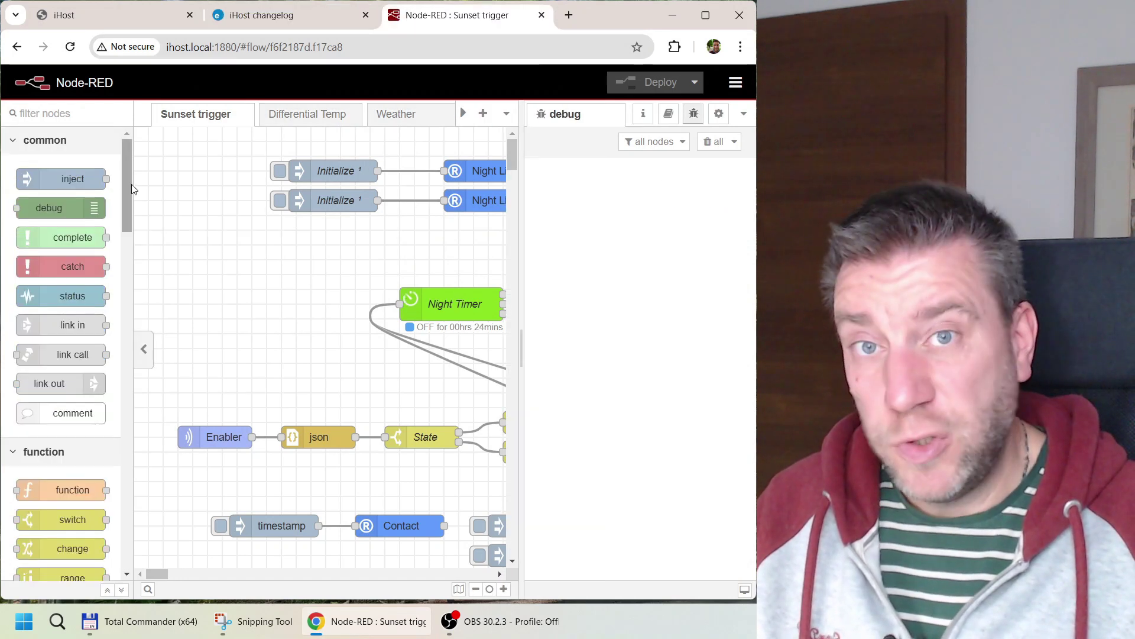
pyautogui.moveTo(131, 183); pyautogui.dragTo(142, 523)
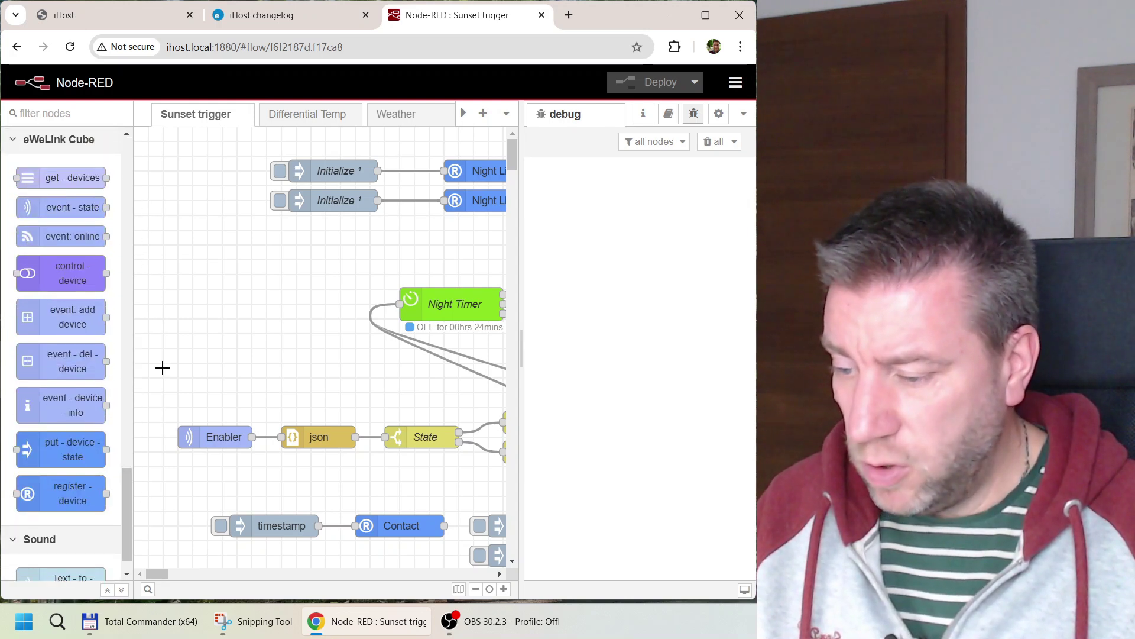
pyautogui.moveTo(50, 272); pyautogui.dragTo(271, 308)
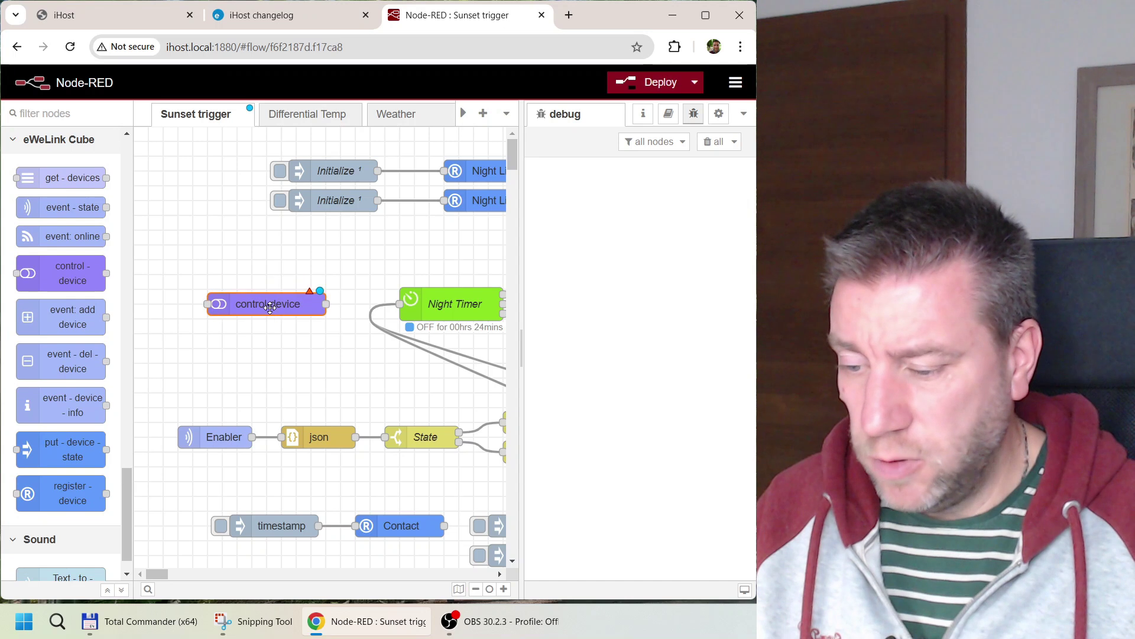
pyautogui.doubleClick(268, 305)
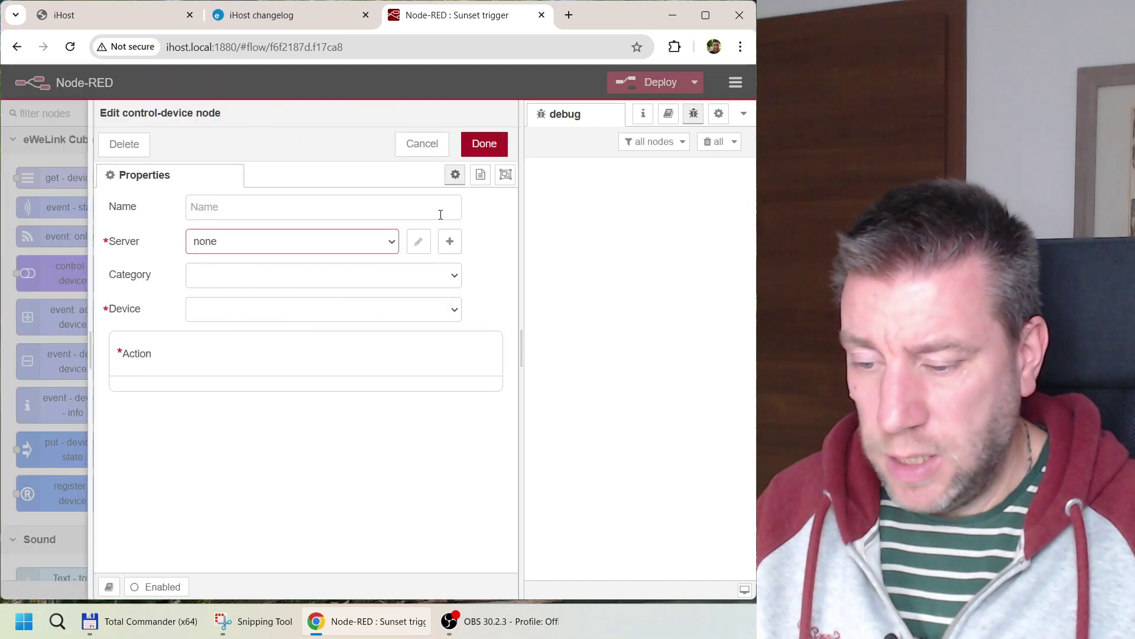
# Point the node at server My iHost, category light, device B1.
pyautogui.click(392, 243)
pyautogui.click(227, 261)
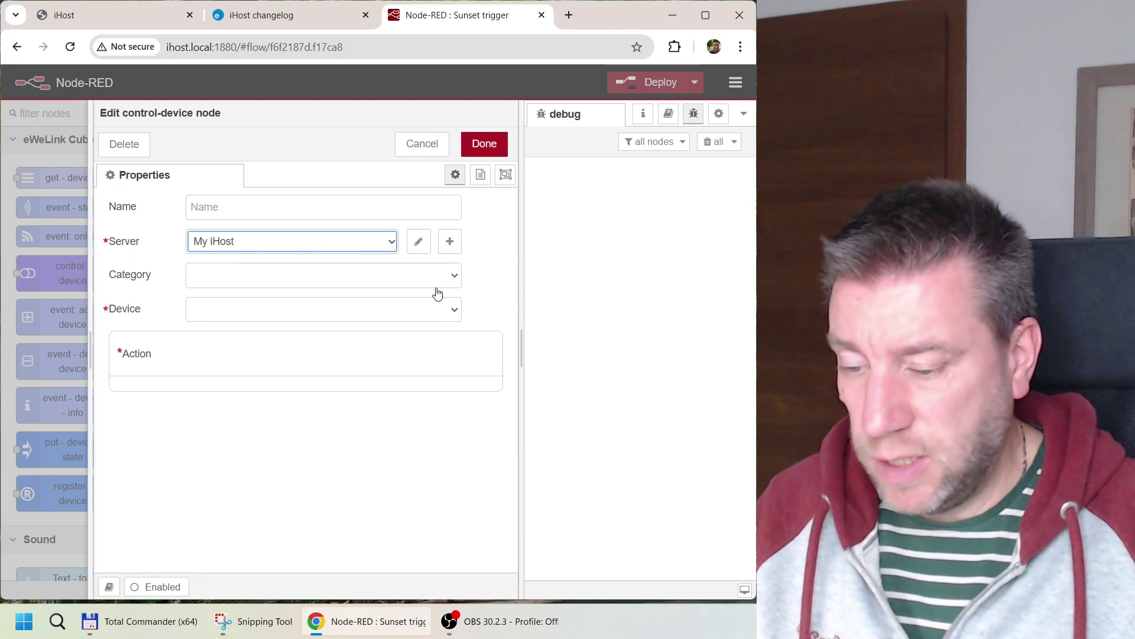
pyautogui.click(454, 276)
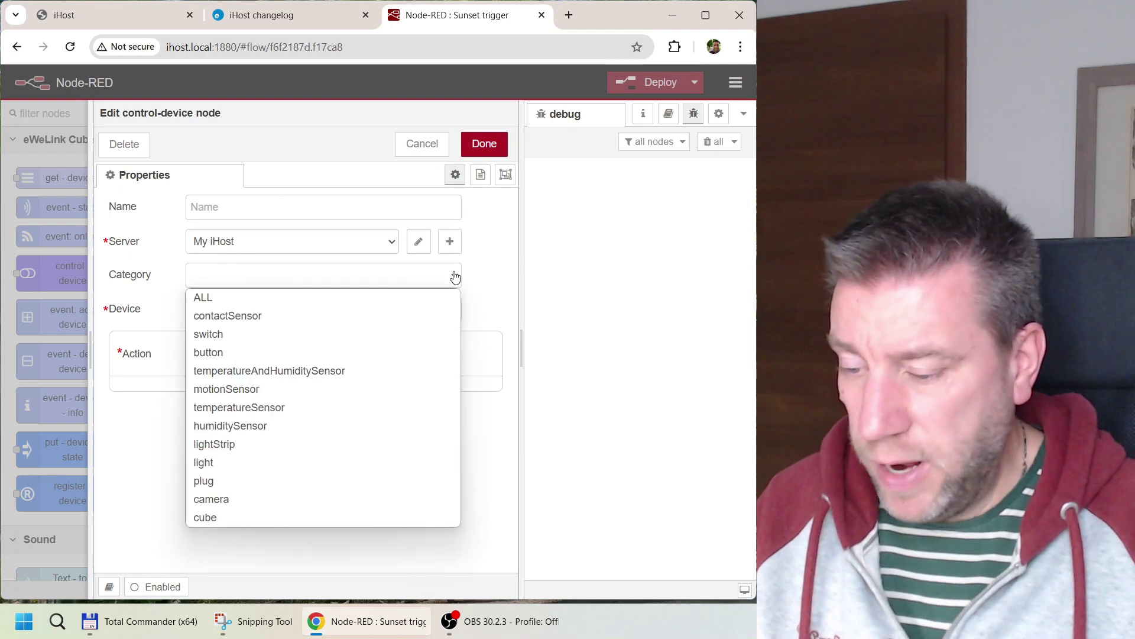
pyautogui.click(242, 471)
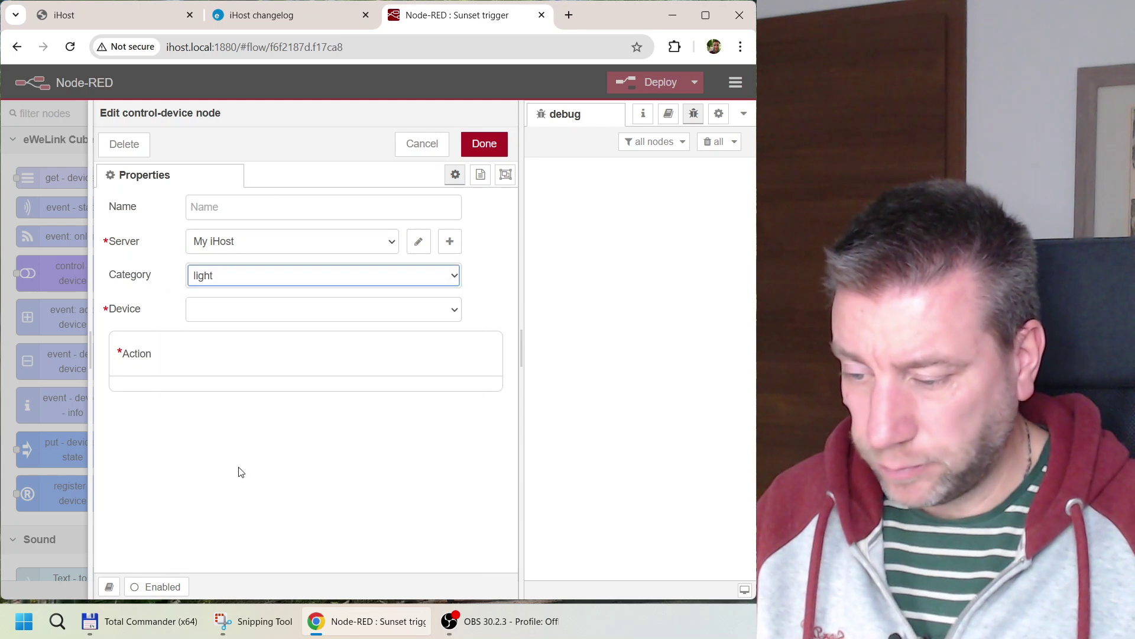
pyautogui.click(418, 312)
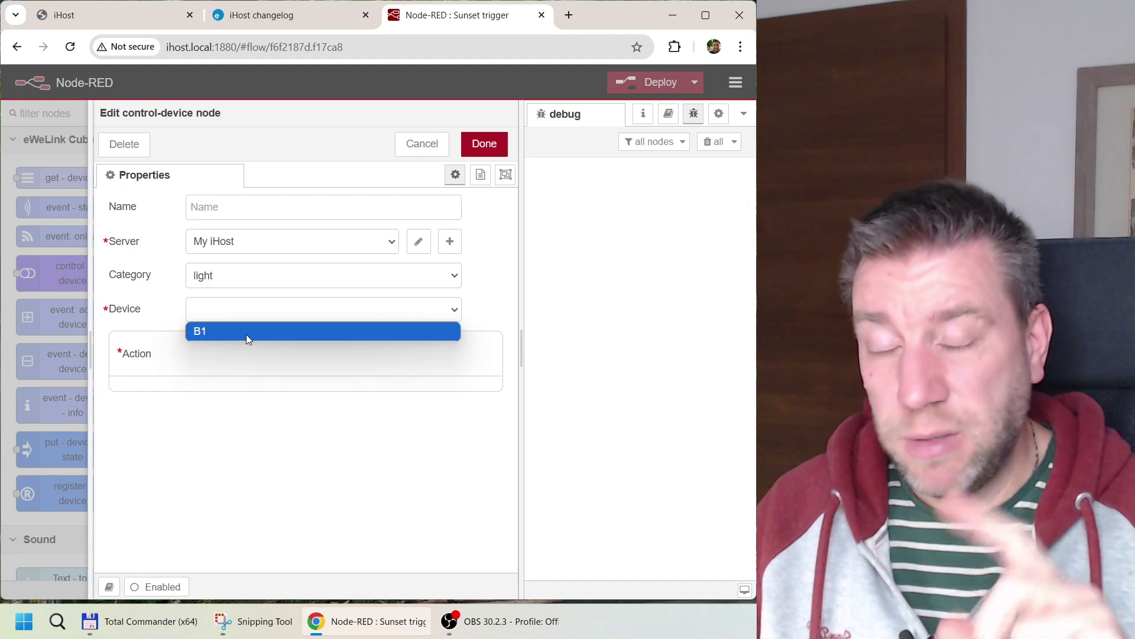
pyautogui.click(246, 335)
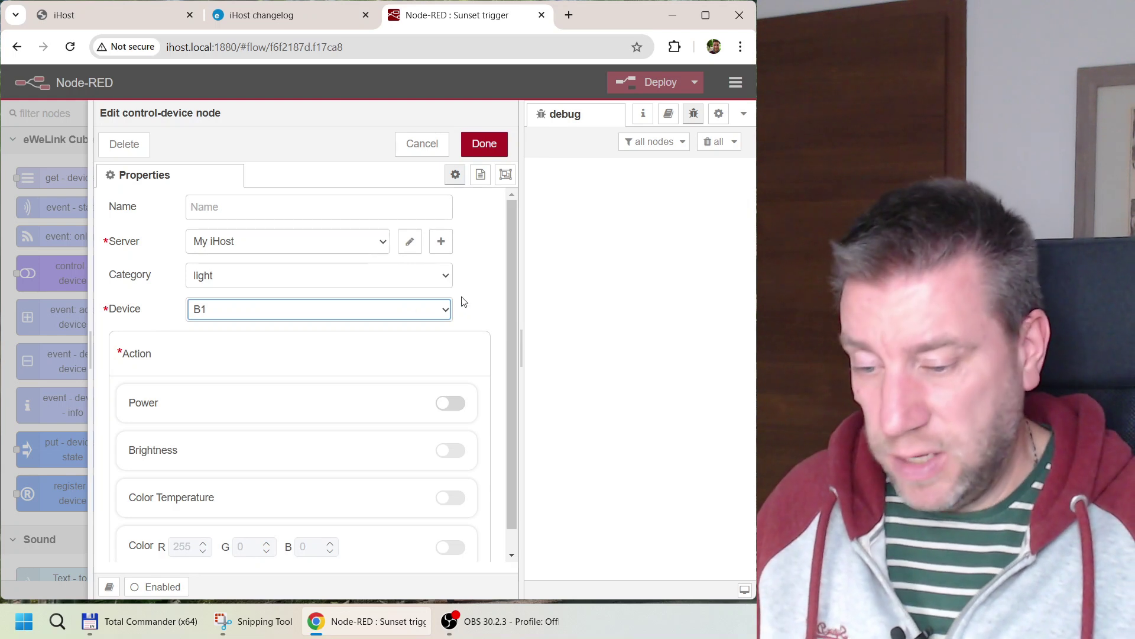
# Enable Power set to On and Brightness at 50%, leaving colour temperature off.
pyautogui.moveTo(509, 290); pyautogui.dragTo(503, 410)
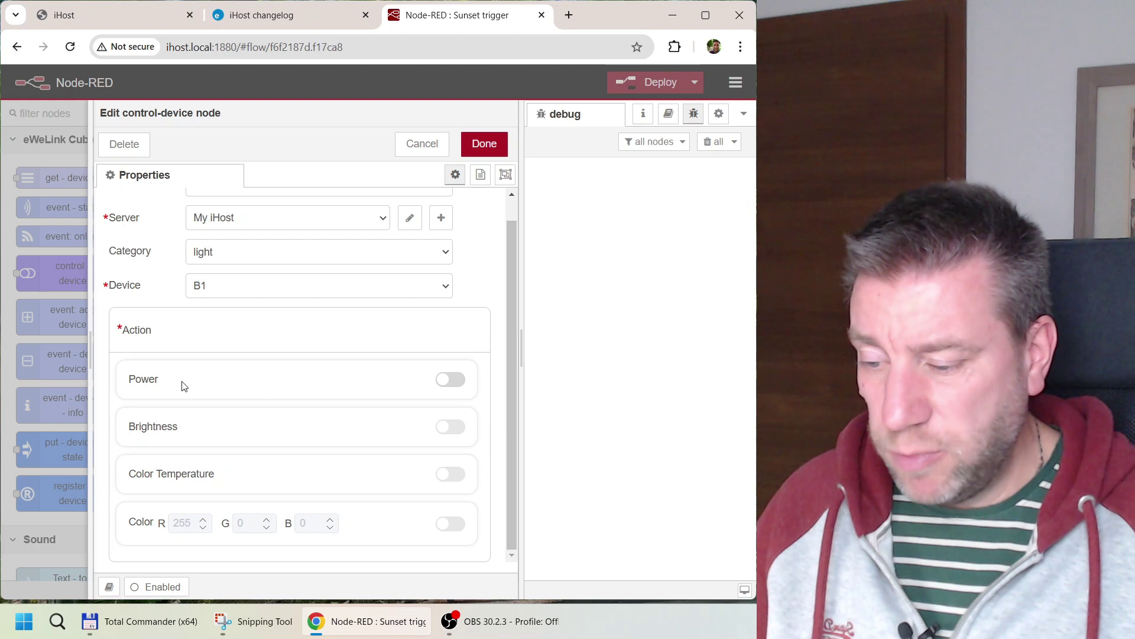
pyautogui.click(449, 382)
pyautogui.click(453, 381)
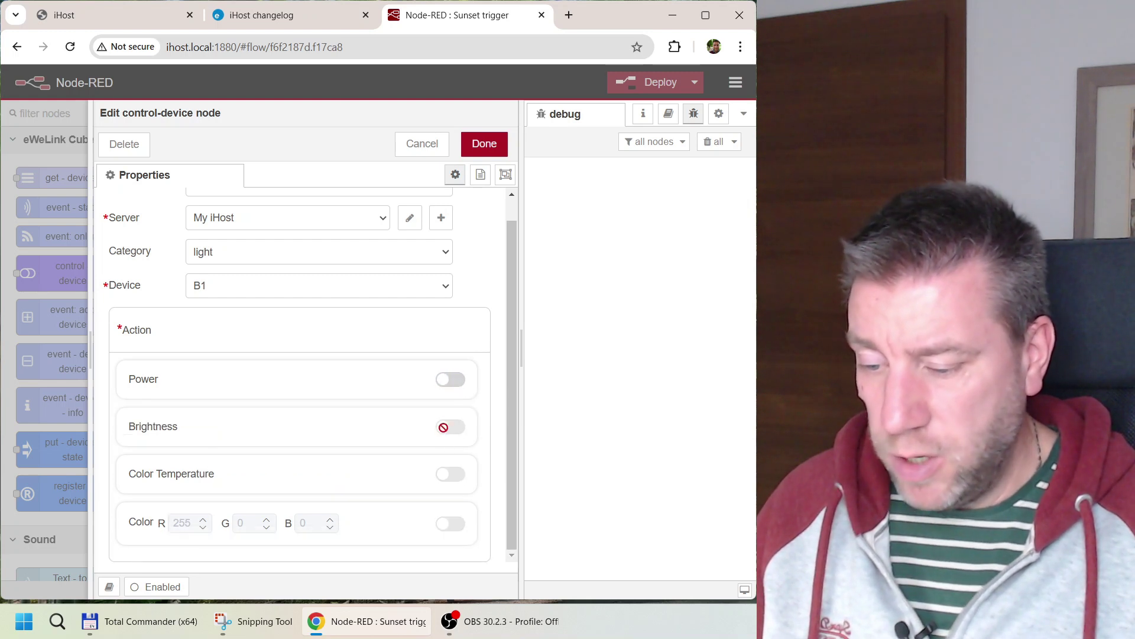
pyautogui.click(448, 382)
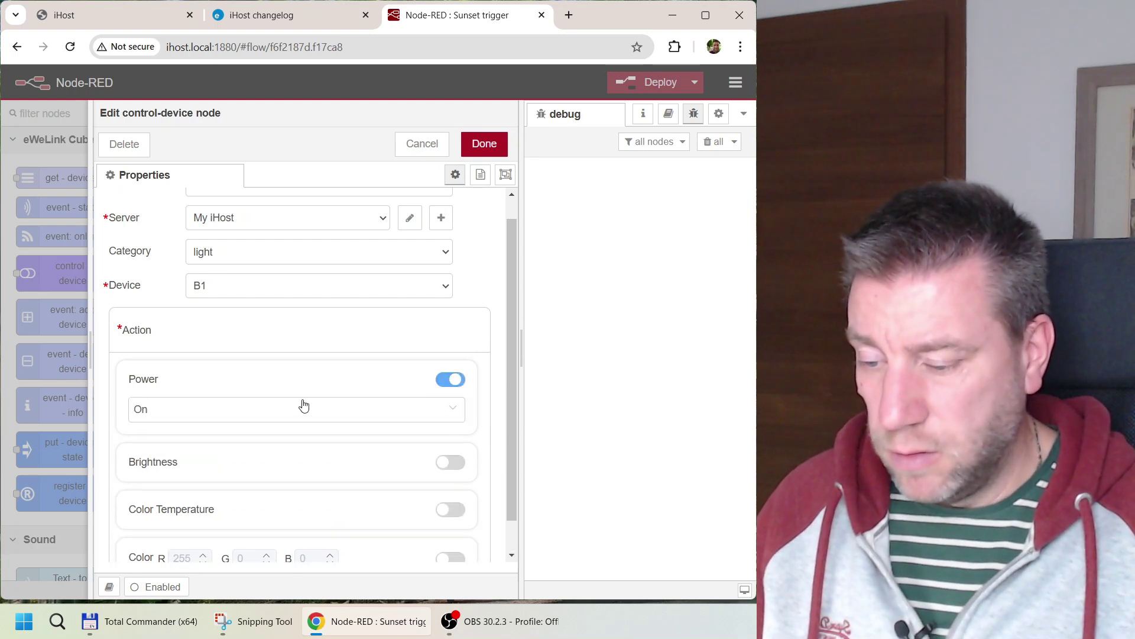
pyautogui.click(239, 413)
pyautogui.click(435, 447)
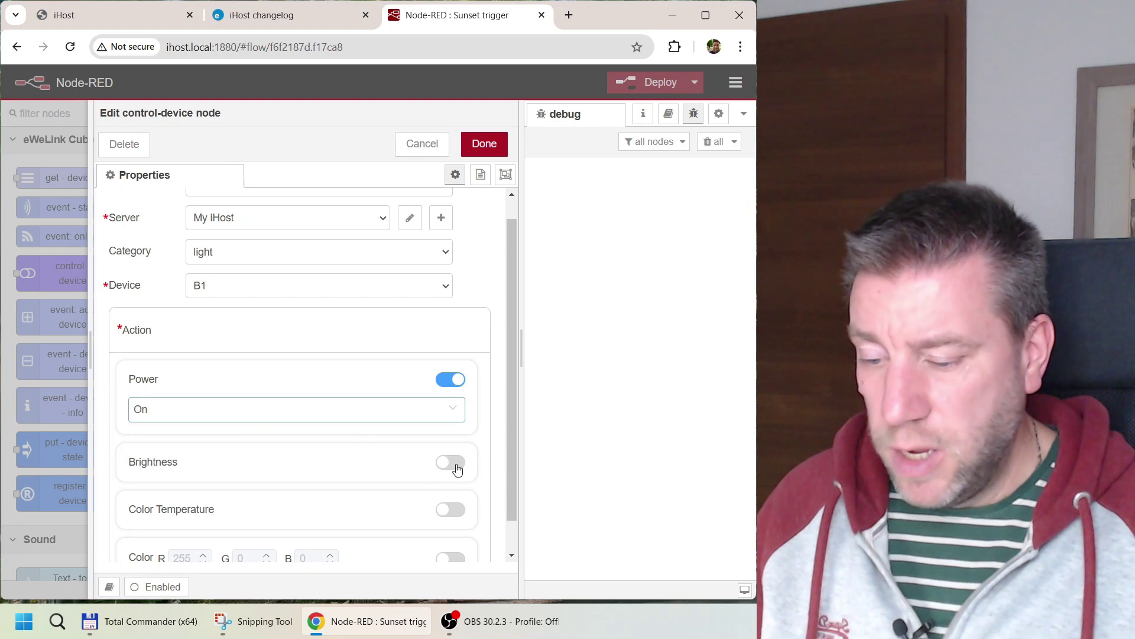
pyautogui.click(450, 465)
pyautogui.scroll(-2, 359, 440)
pyautogui.click(449, 473)
pyautogui.scroll(-1, 342, 458)
pyautogui.moveTo(297, 455); pyautogui.dragTo(255, 459)
pyautogui.click(451, 422)
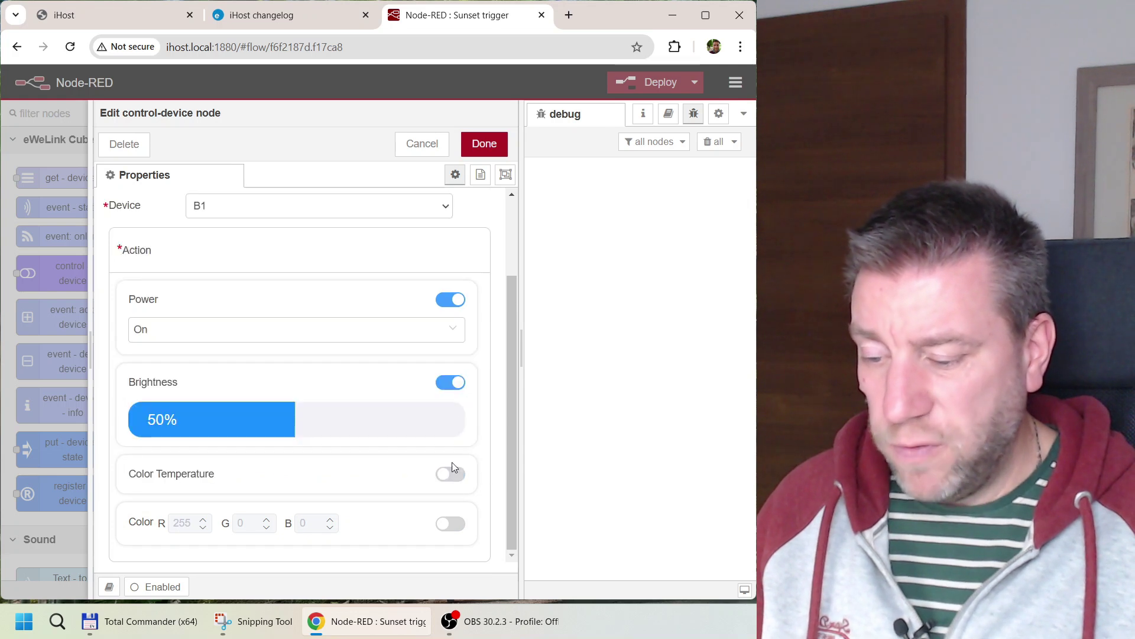
# Enable Color with purple (200, 48, 255) and apply the node settings.
pyautogui.click(447, 523)
pyautogui.scroll(-1, 372, 459)
pyautogui.moveTo(355, 494); pyautogui.dragTo(393, 503)
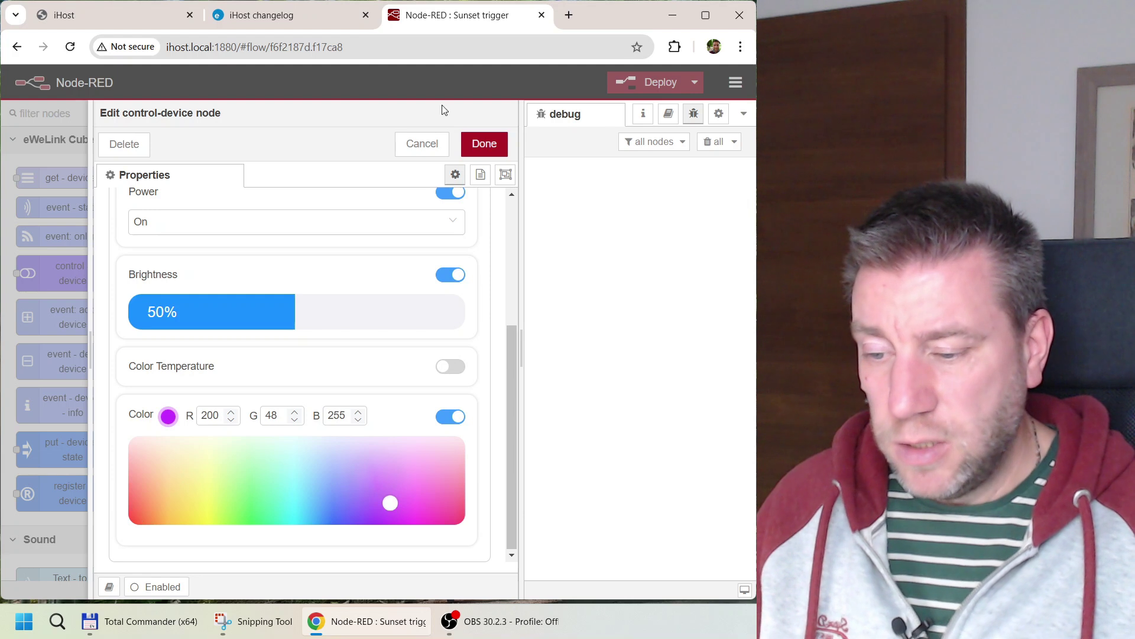
pyautogui.scroll(4, 336, 362)
pyautogui.scroll(-1, 332, 360)
pyautogui.scroll(1, 337, 348)
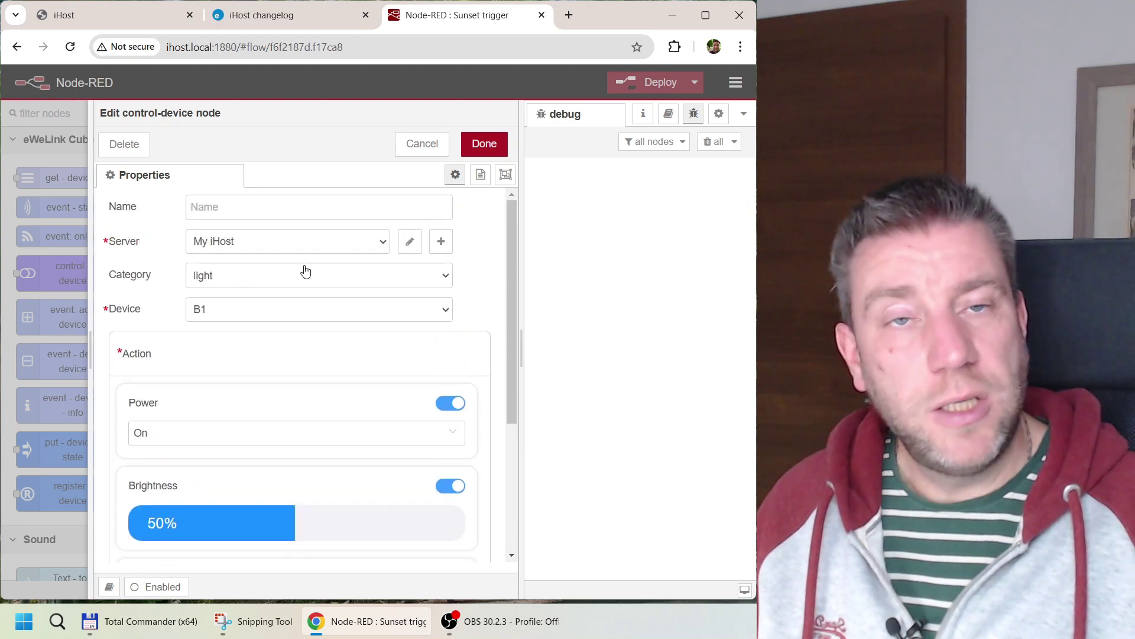
pyautogui.scroll(-1, 288, 278)
pyautogui.scroll(-2, 288, 278)
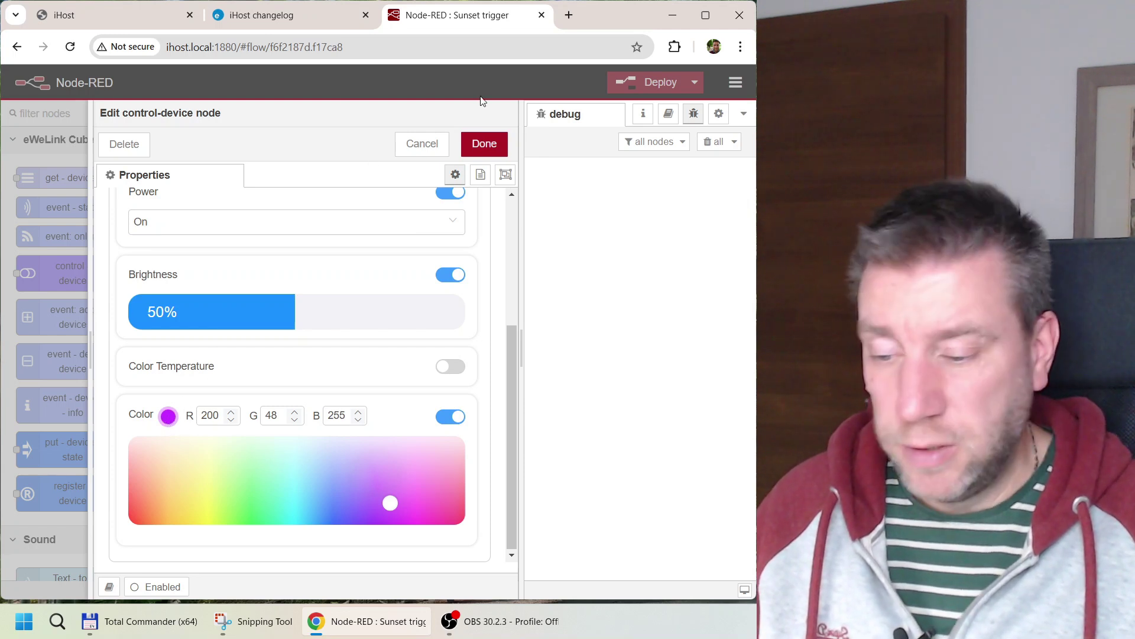
pyautogui.click(483, 143)
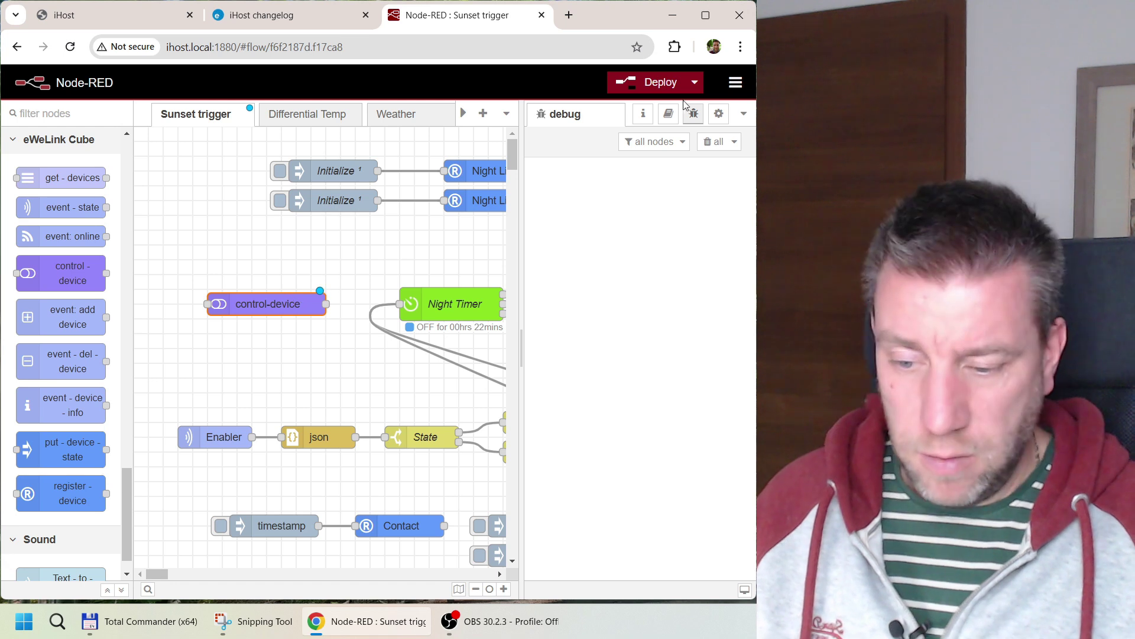
# Show the control-device node's documentation in the Help sidebar.
pyautogui.click(670, 113)
pyautogui.scroll(-1, 672, 307)
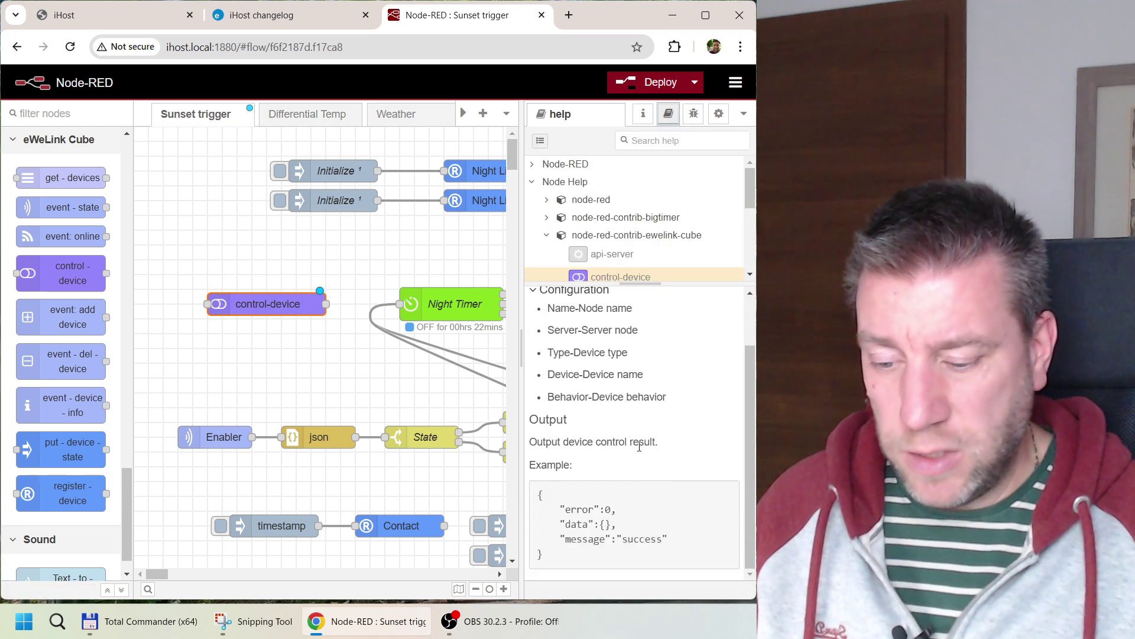
pyautogui.scroll(1, 632, 432)
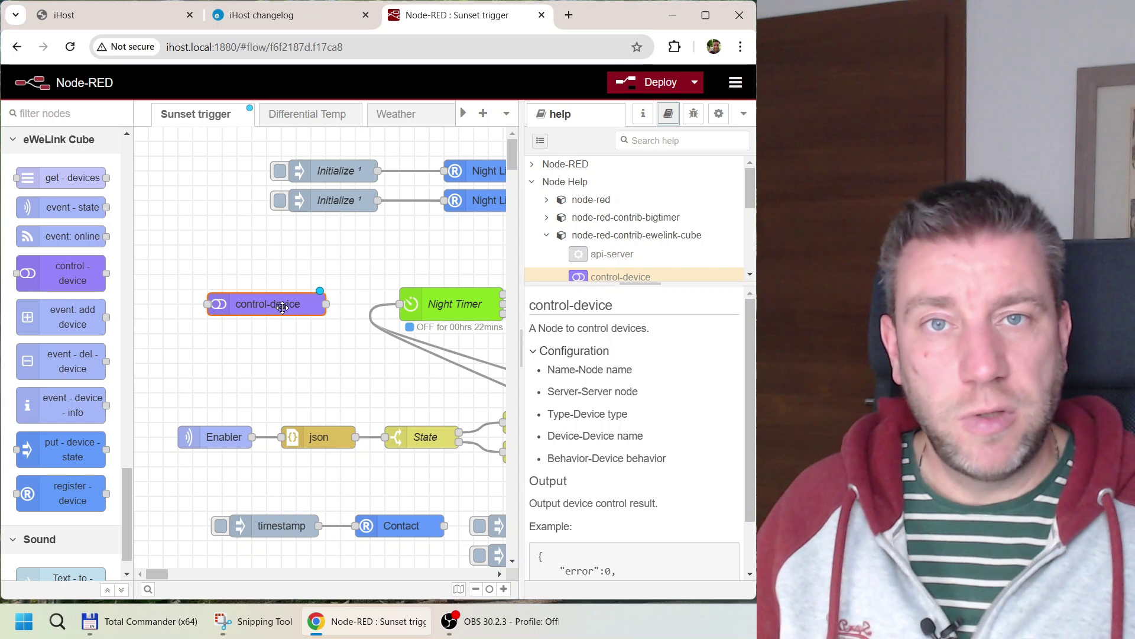
# Reopen the control-device node's settings and cancel without changes.
pyautogui.moveTo(188, 272); pyautogui.dragTo(346, 329)
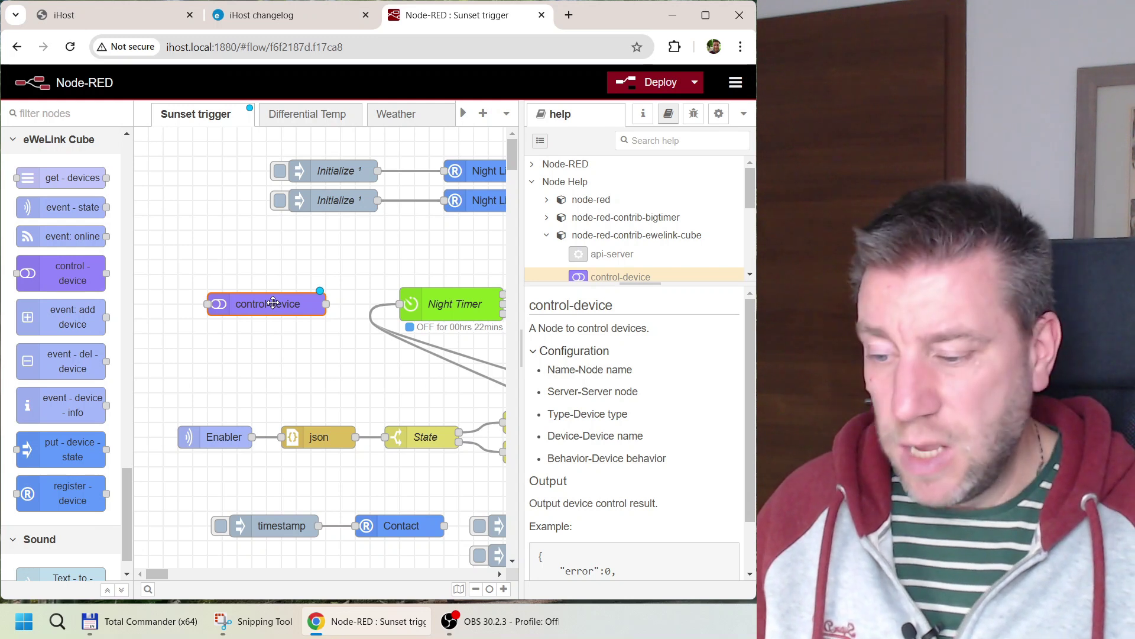
pyautogui.doubleClick(272, 303)
pyautogui.scroll(-3, 308, 473)
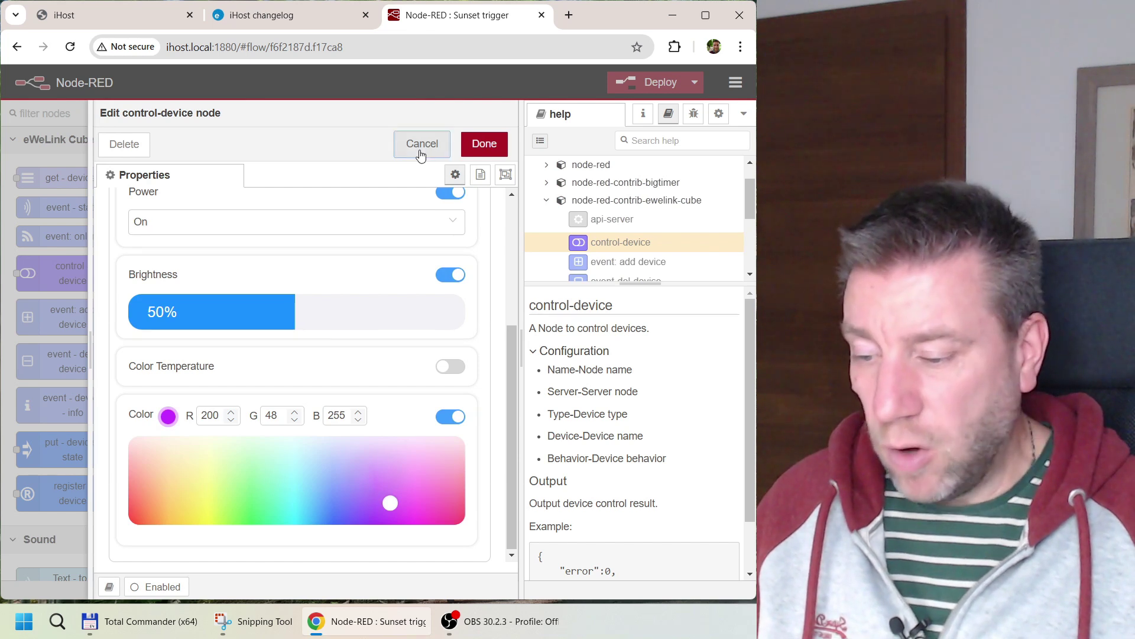
pyautogui.click(420, 153)
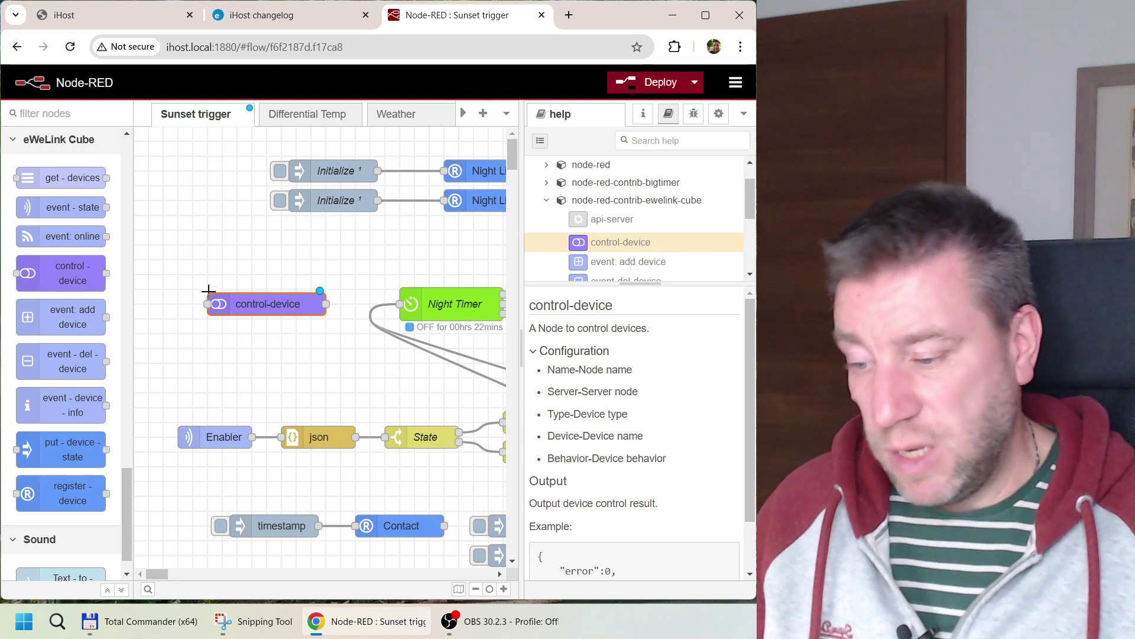
pyautogui.moveTo(182, 258); pyautogui.dragTo(345, 343)
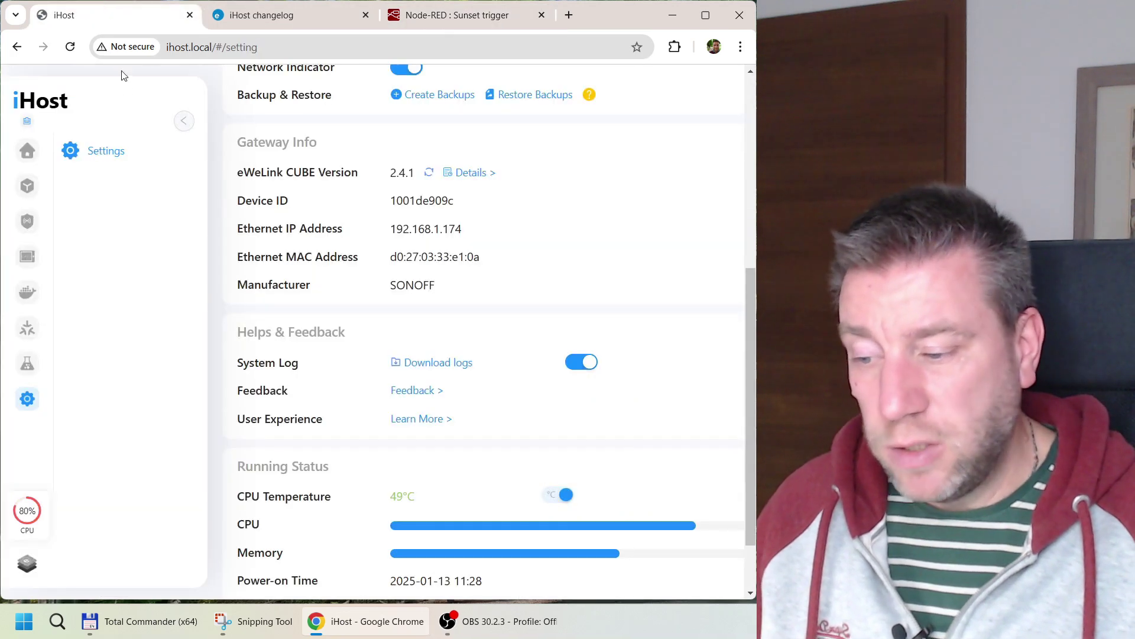
# Start a new scene on the Scenes page with a Tap to run trigger.
pyautogui.click(29, 189)
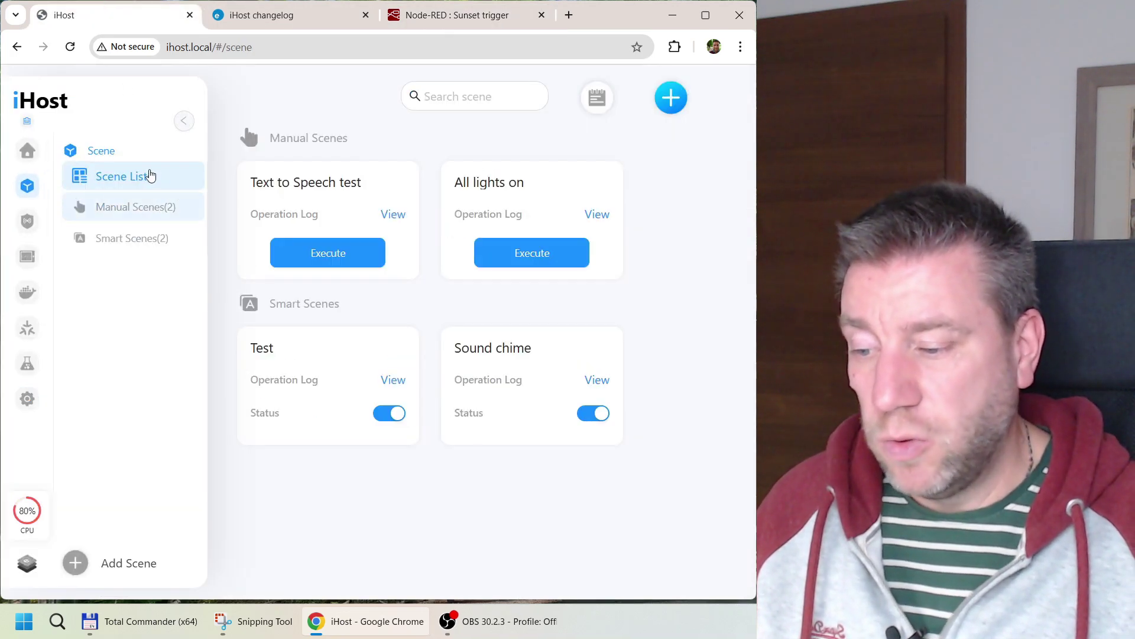
pyautogui.click(110, 570)
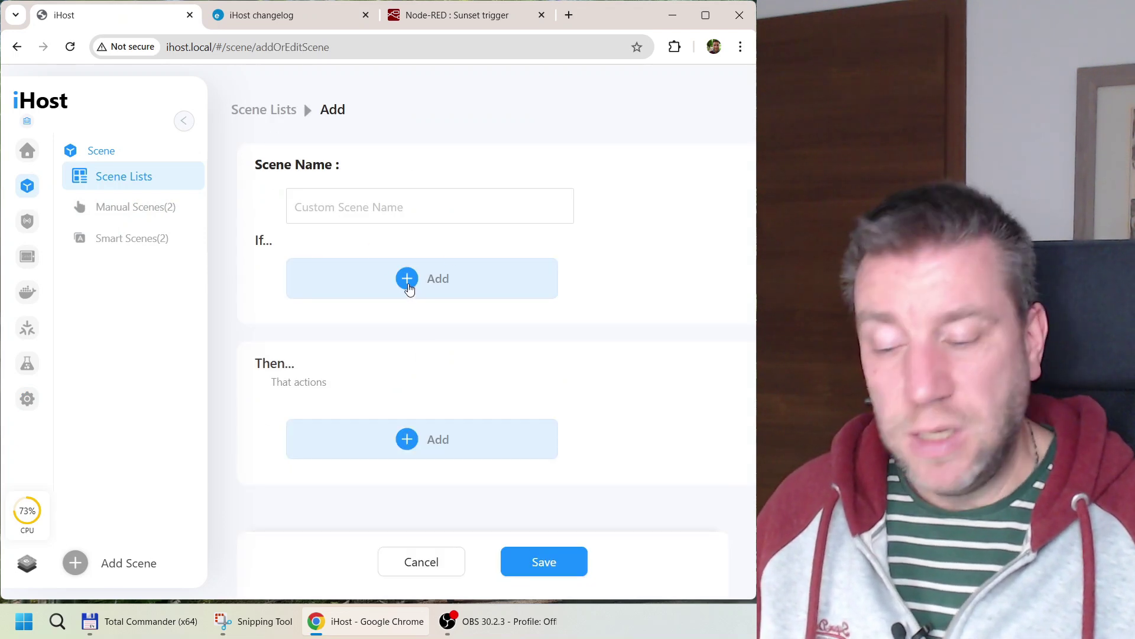
pyautogui.click(408, 287)
pyautogui.click(364, 275)
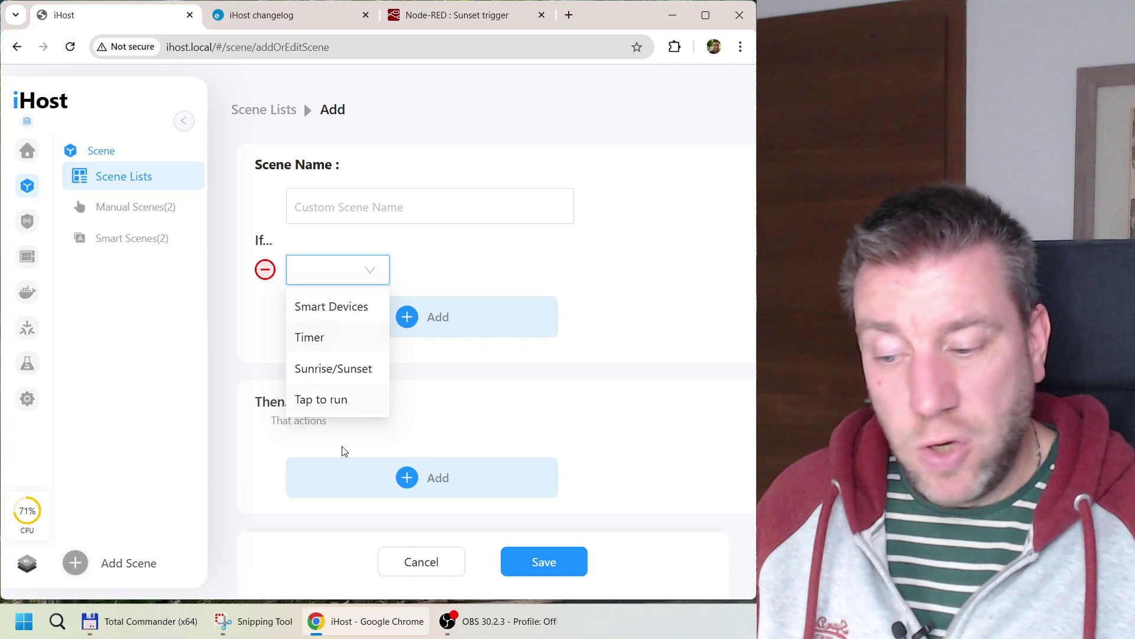
pyautogui.click(345, 399)
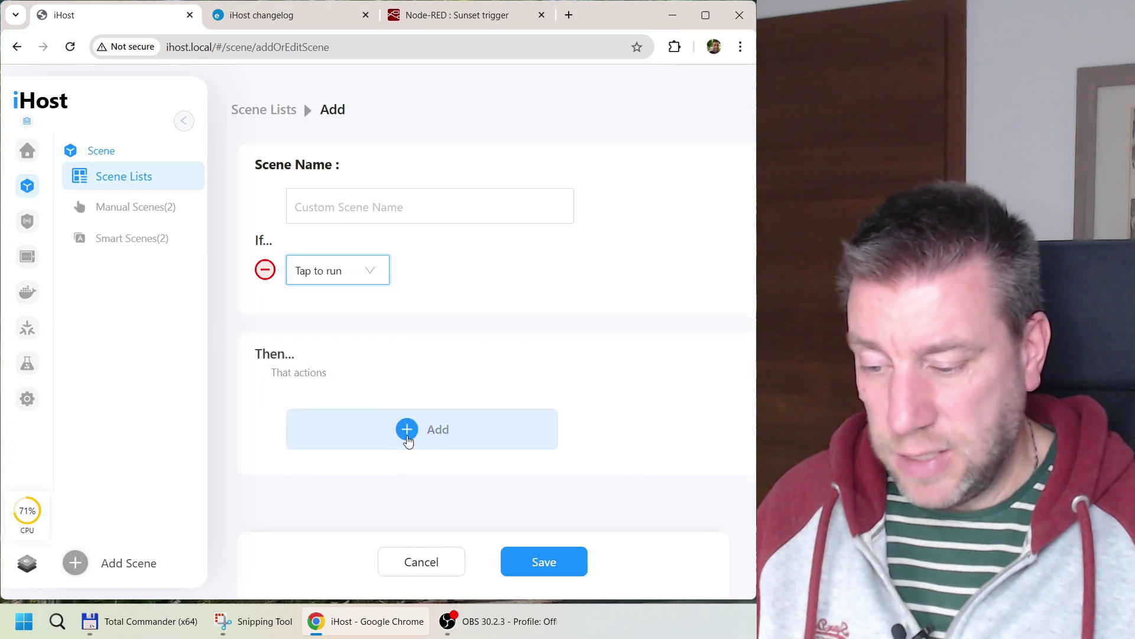
# Add a smart device action to the scene and pick B1 as the device.
pyautogui.click(406, 439)
pyautogui.click(372, 422)
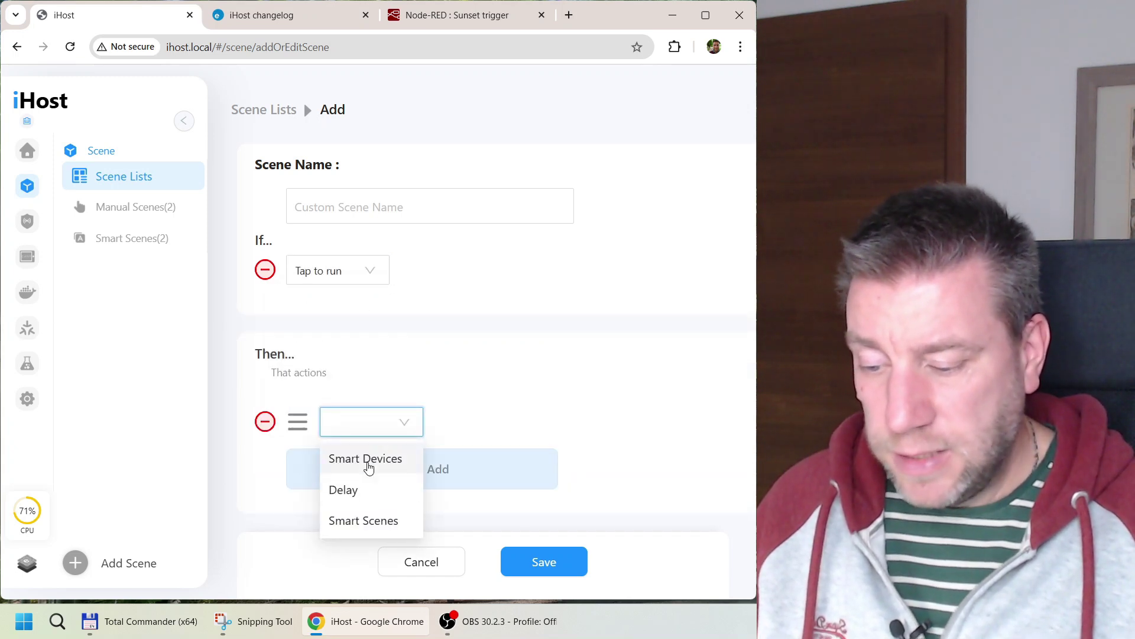
pyautogui.click(367, 461)
pyautogui.click(583, 419)
pyautogui.scroll(-8, 577, 372)
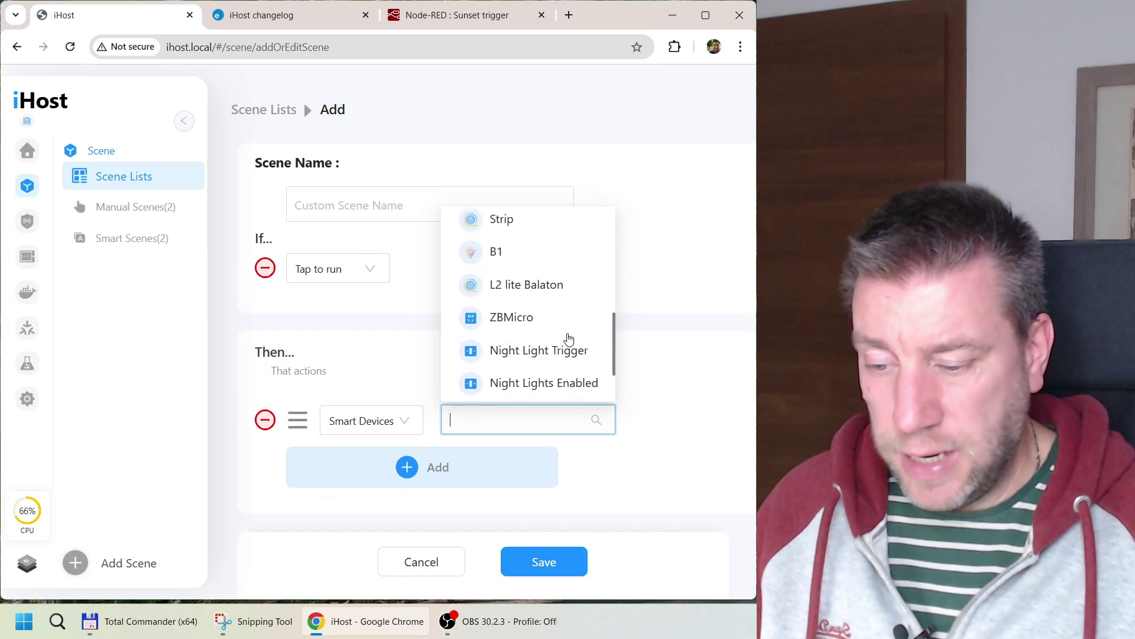
pyautogui.scroll(3, 569, 339)
pyautogui.scroll(4, 568, 339)
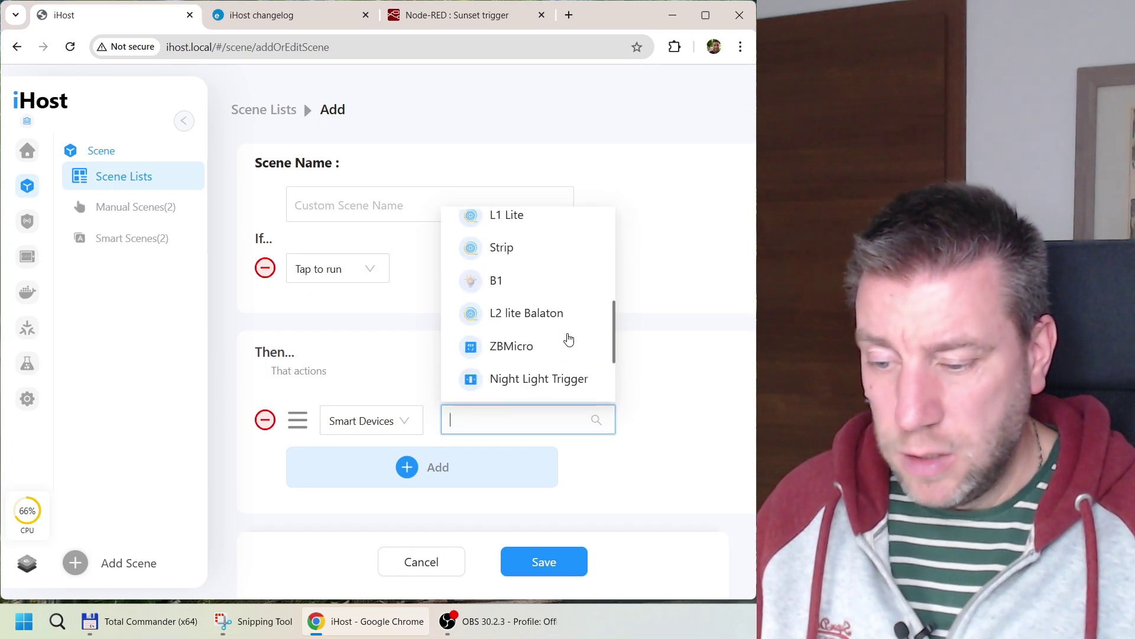
pyautogui.click(496, 359)
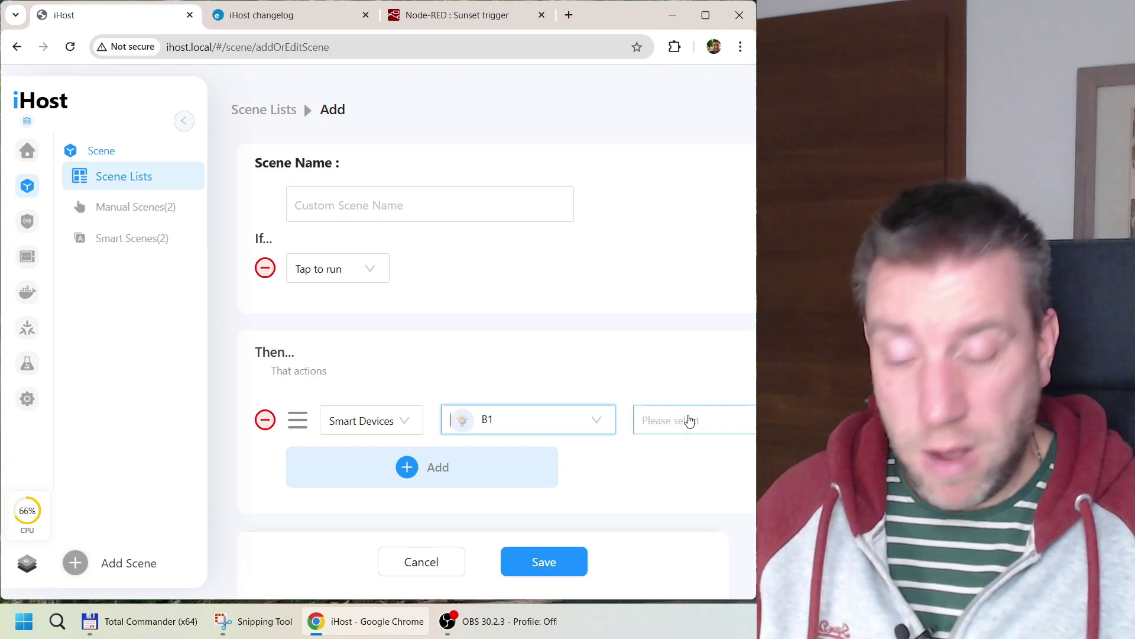
# Set the B1 action to switch On at about 55% brightness, then cancel the draft scene.
pyautogui.click(689, 420)
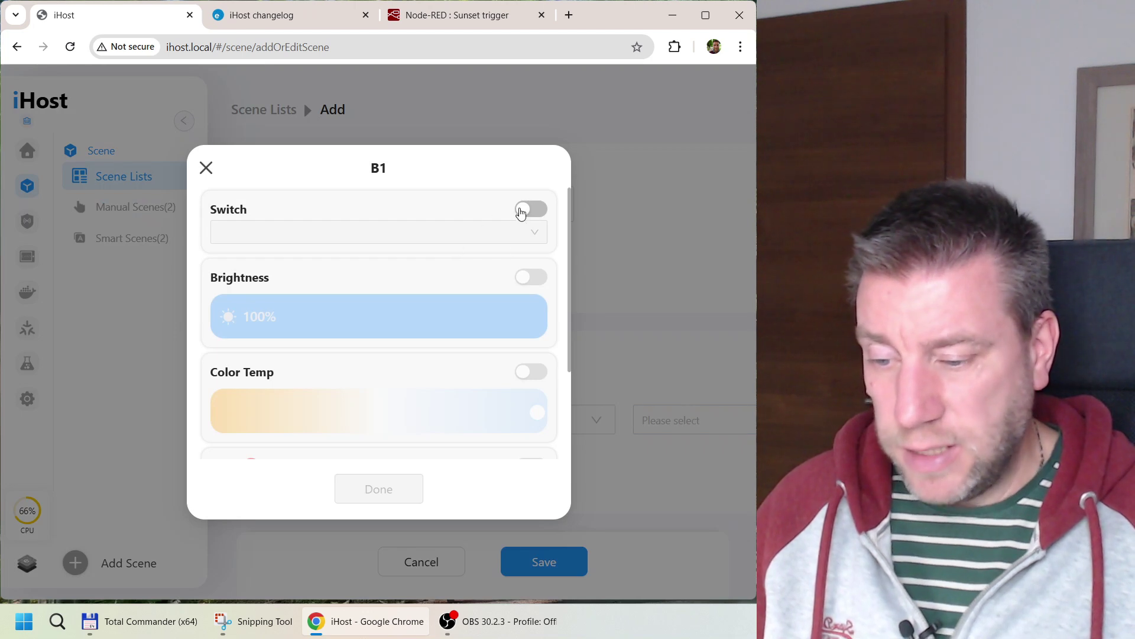
pyautogui.click(522, 210)
pyautogui.click(436, 233)
pyautogui.click(432, 261)
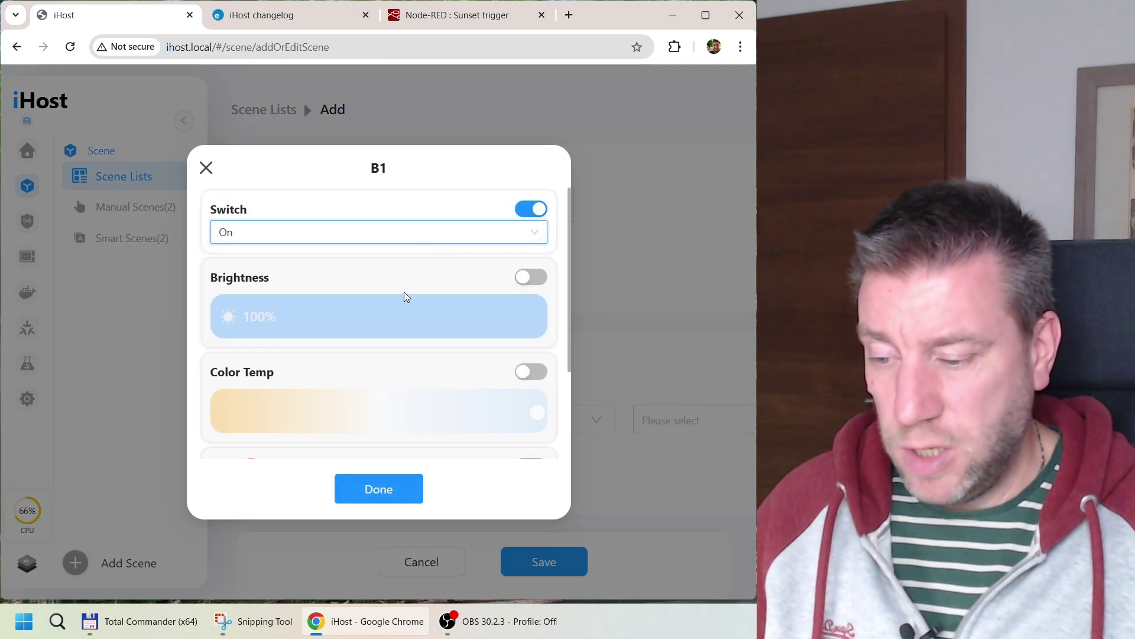
pyautogui.click(528, 277)
pyautogui.click(336, 322)
pyautogui.click(395, 325)
pyautogui.scroll(-2, 459, 393)
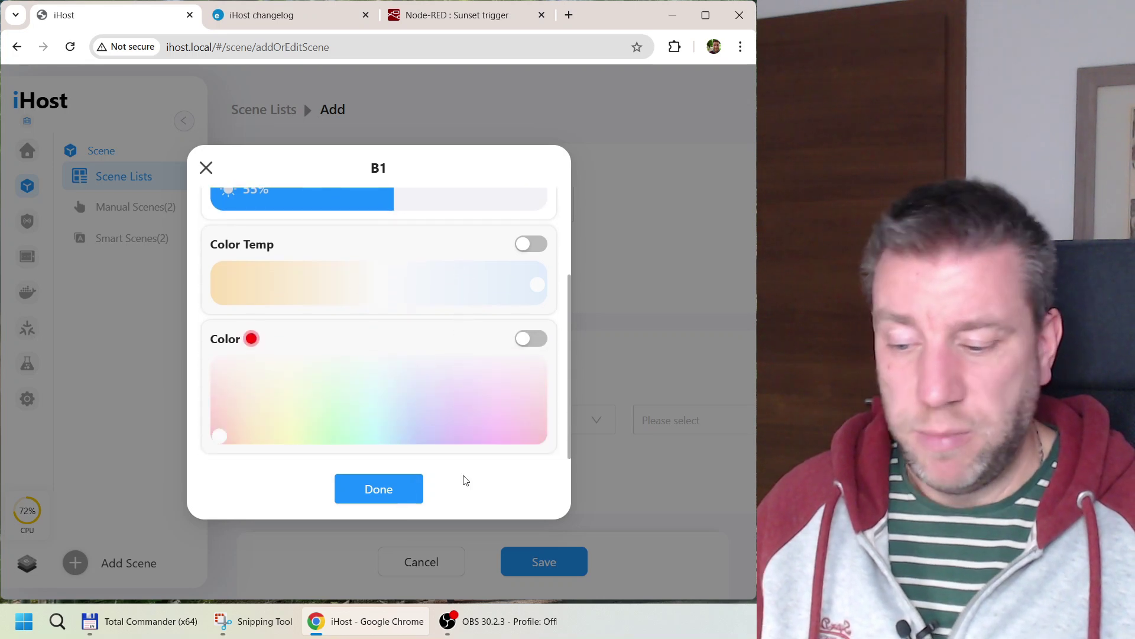
pyautogui.click(380, 500)
pyautogui.click(405, 569)
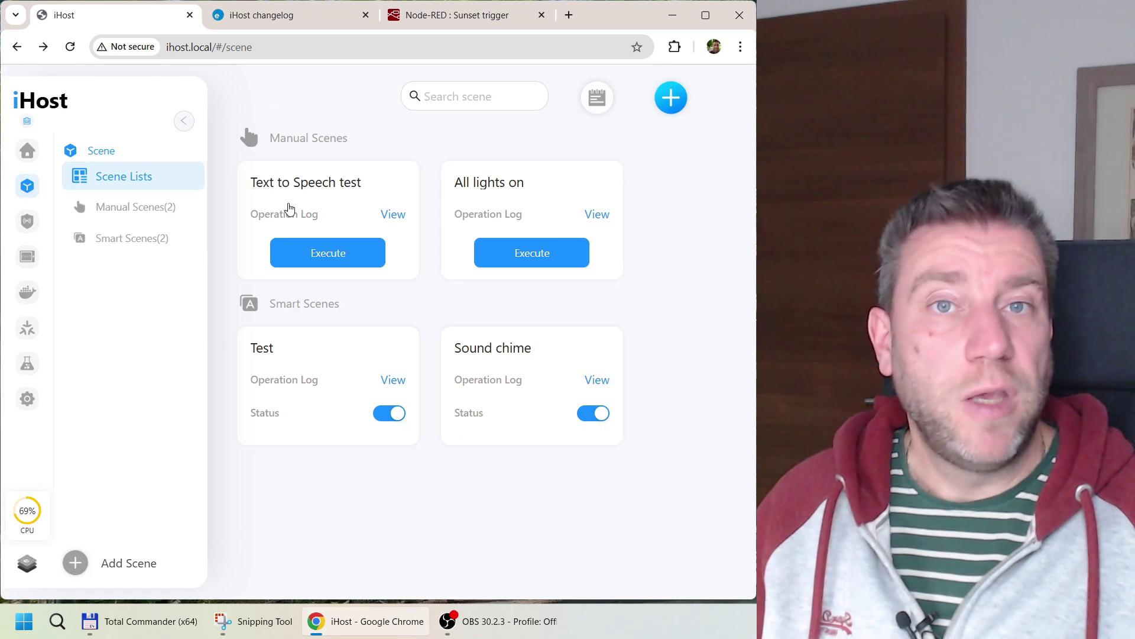